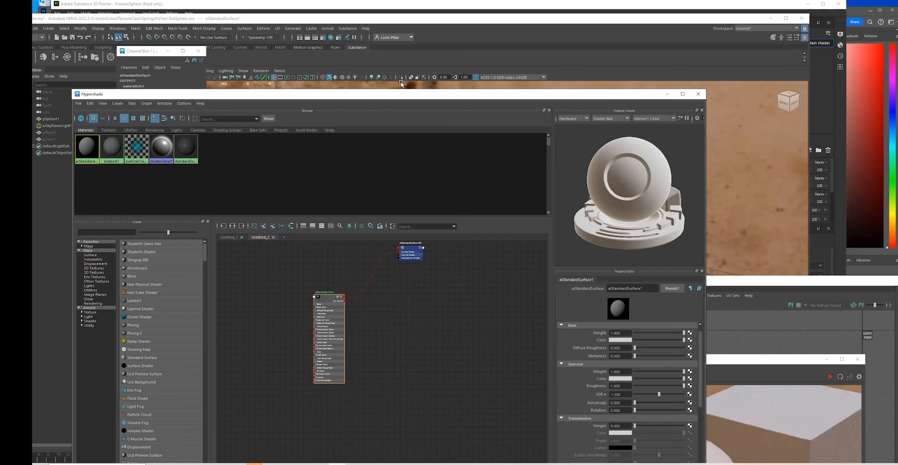
Step: Create a file texture node in the graph and arrange it beside the aiStandardSurface1 shader
{"action": "left_click_drag", "start_coordinate": [404, 97], "coordinate": [488, 64]}
{"action": "middle_click_drag", "start_coordinate": [401, 284], "coordinate": [478, 316], "text": "alt"}
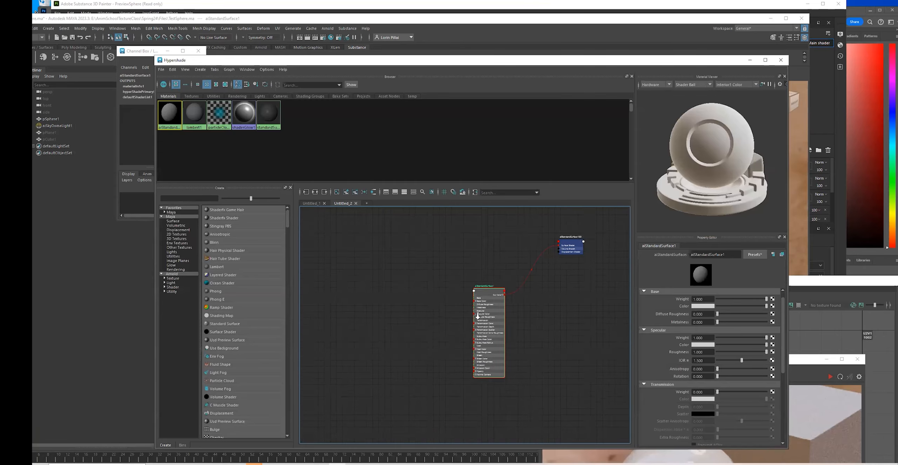
{"action": "right_click_drag", "start_coordinate": [478, 316], "coordinate": [483, 315], "text": "alt"}
{"action": "left_click", "coordinate": [472, 289]}
{"action": "left_click_drag", "start_coordinate": [481, 297], "coordinate": [493, 249]}
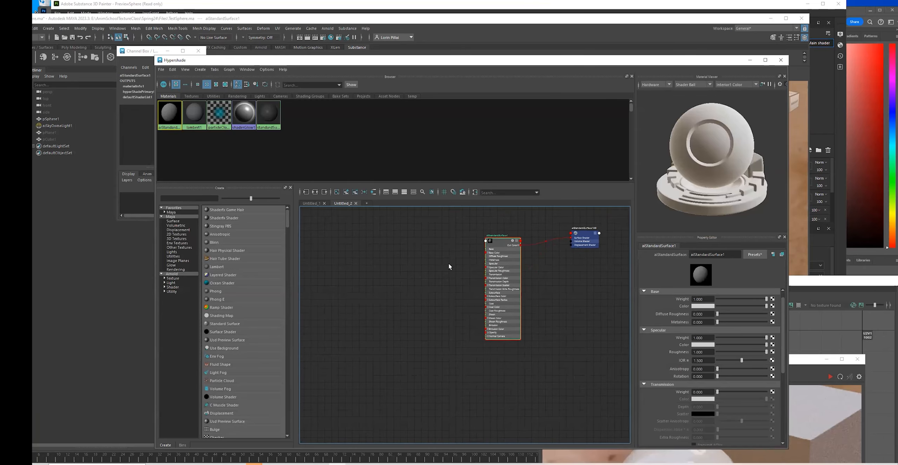
{"action": "left_click", "coordinate": [345, 245]}
{"action": "key", "text": "Tab"}
{"action": "type", "text": "file"}
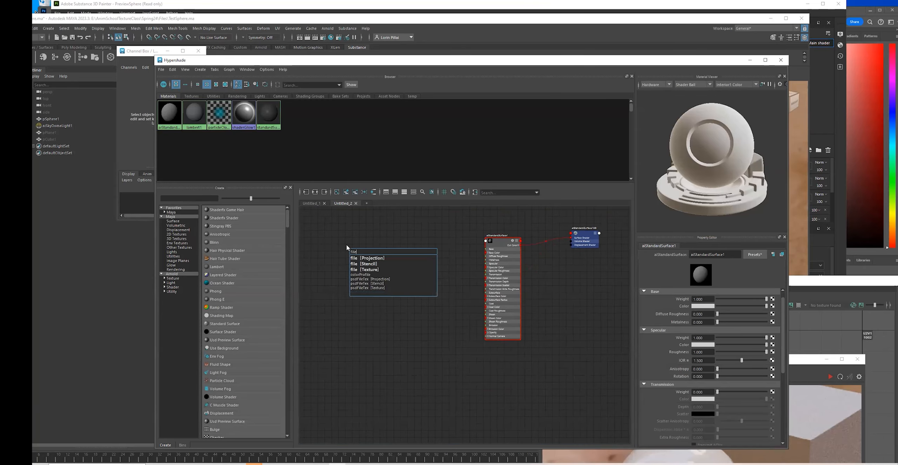
{"action": "key", "text": "Return"}
{"action": "left_click_drag", "start_coordinate": [499, 254], "coordinate": [481, 233]}
{"action": "left_click", "coordinate": [434, 270]}
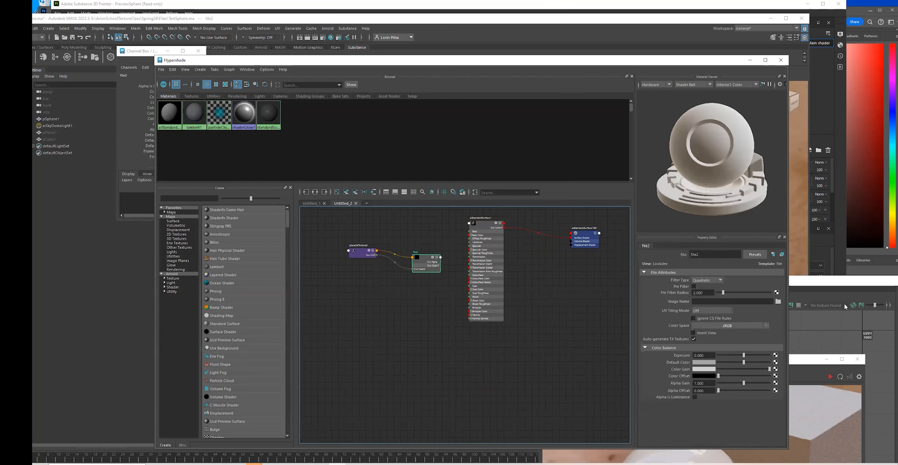
Step: Load RockHeight.tif from E:\AnimSchoolTextureClass\Spring24\Files\TiledTextures as the image of the file2 texture
{"action": "left_click", "coordinate": [778, 301]}
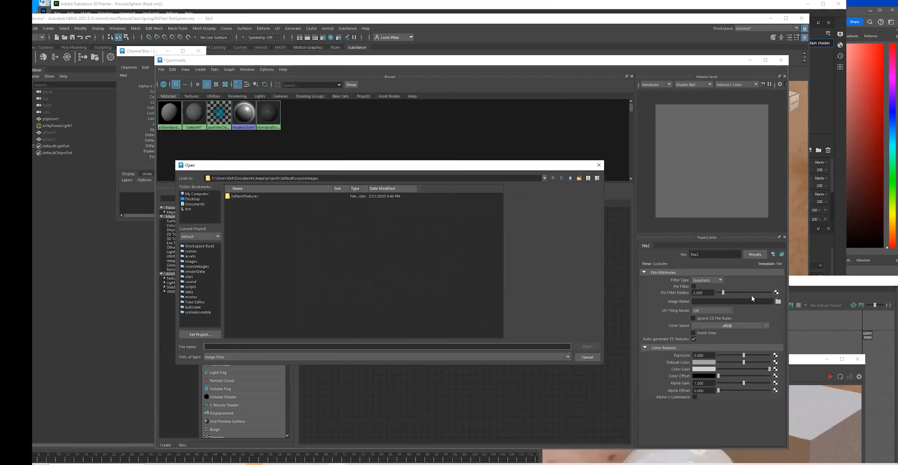
{"action": "left_click", "coordinate": [371, 178]}
{"action": "type", "text": "E:\\AnimSchoolTextureClass\\Spring24\\Files"}
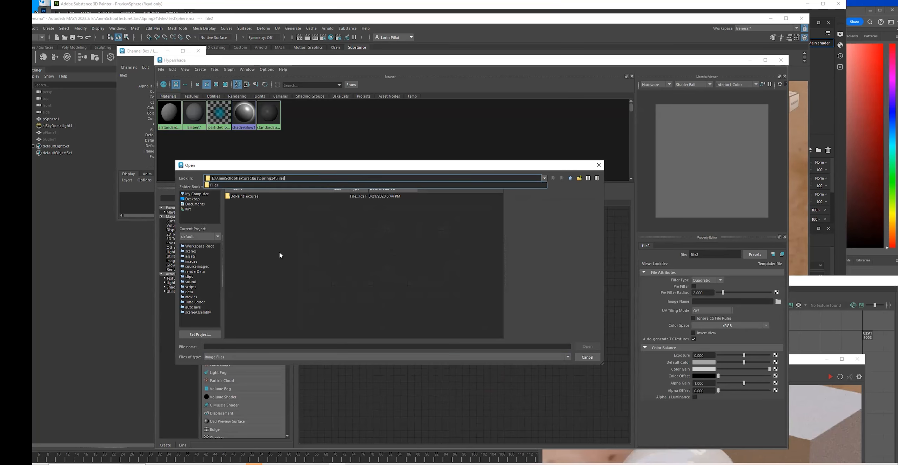
{"action": "key", "text": "Return"}
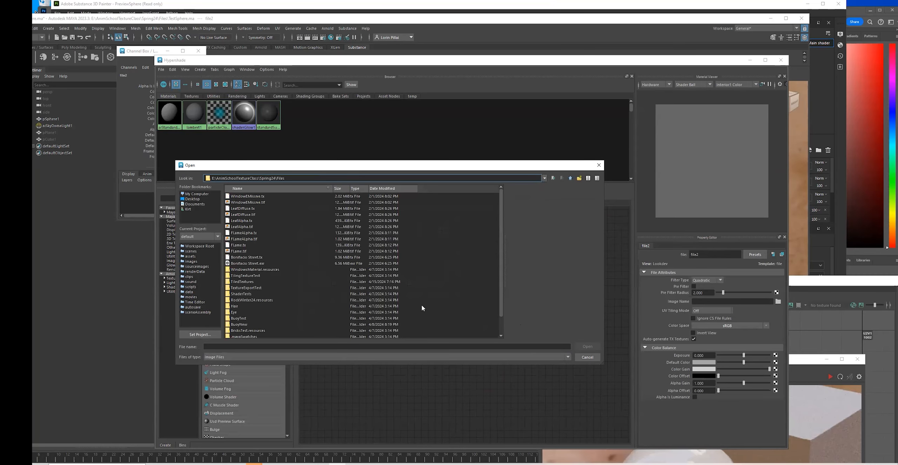
{"action": "scroll", "coordinate": [358, 267], "scroll_direction": "down", "scroll_amount": 1}
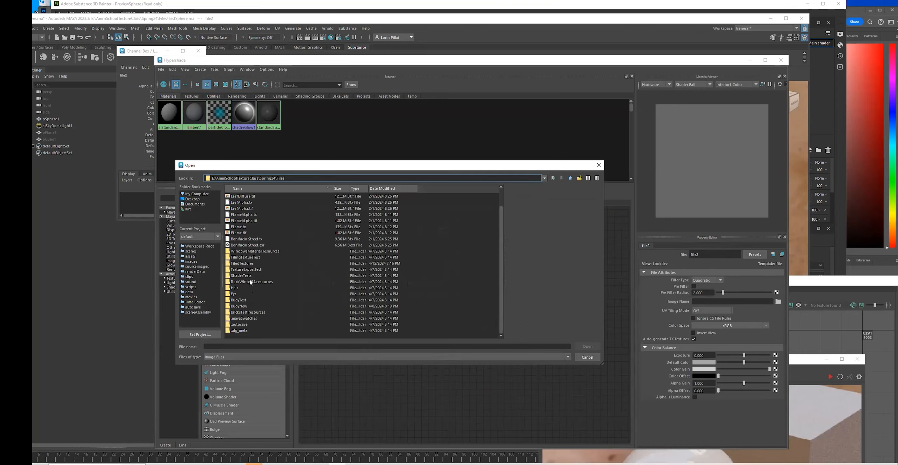
{"action": "double_click", "coordinate": [246, 263]}
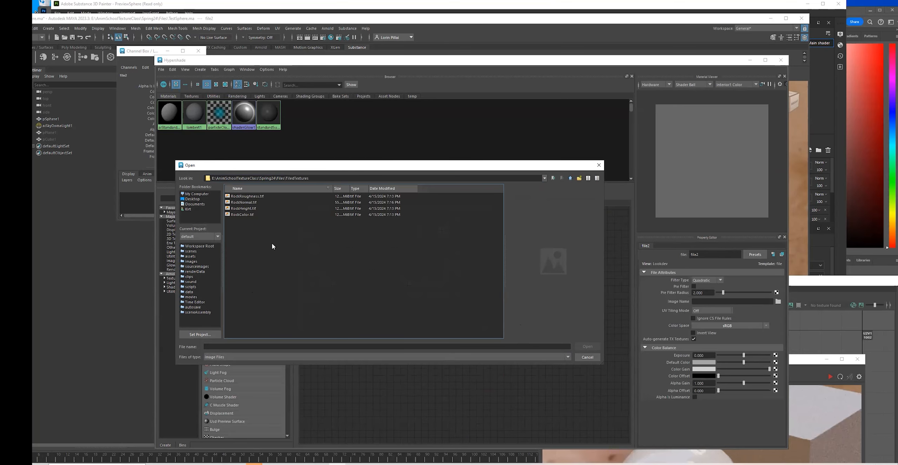
{"action": "left_click", "coordinate": [254, 208]}
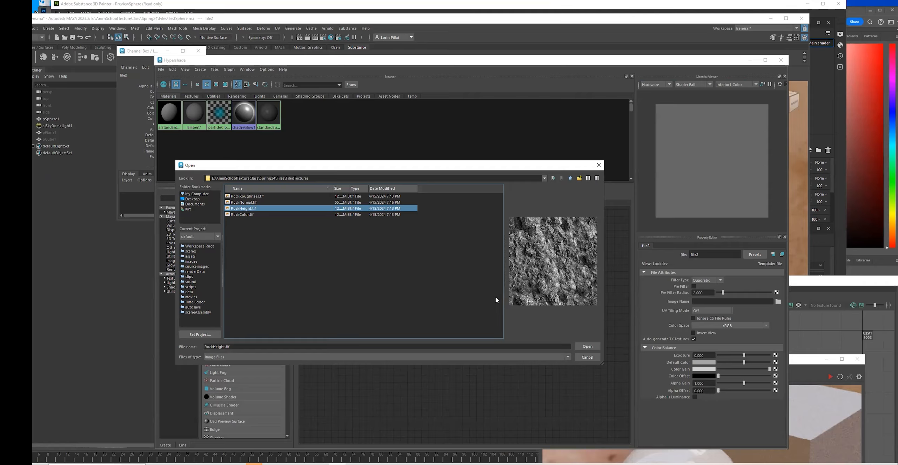
{"action": "left_click", "coordinate": [596, 346]}
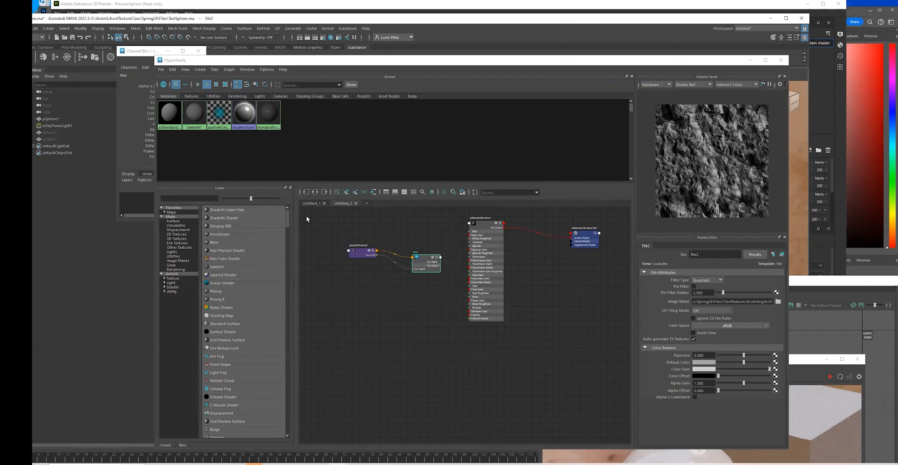
Step: Add a bump2d node to the graph between the file texture and the aiStandardSurface1 shader
{"action": "left_click", "coordinate": [489, 263]}
{"action": "left_click", "coordinate": [433, 309]}
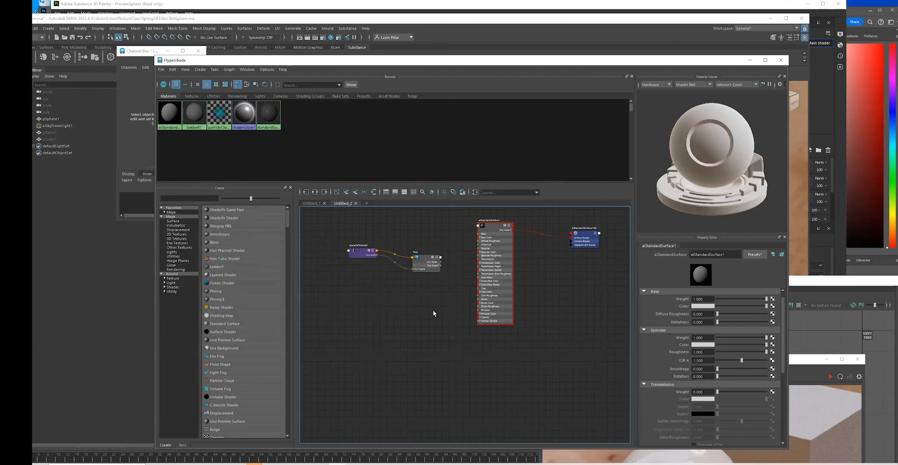
{"action": "key", "text": "Tab"}
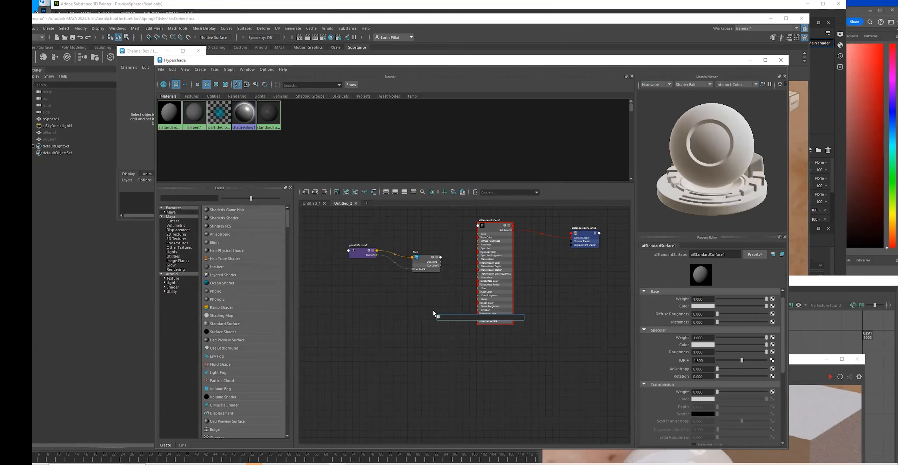
{"action": "type", "text": "bump"}
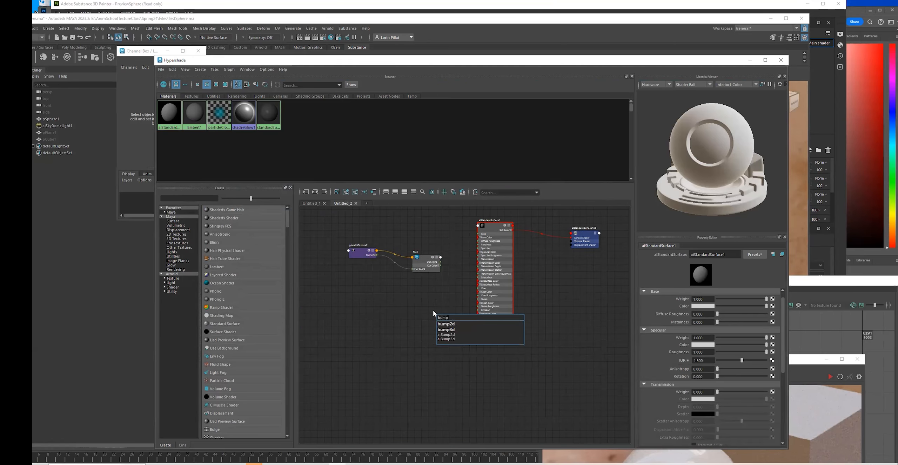
{"action": "left_click", "coordinate": [459, 325]}
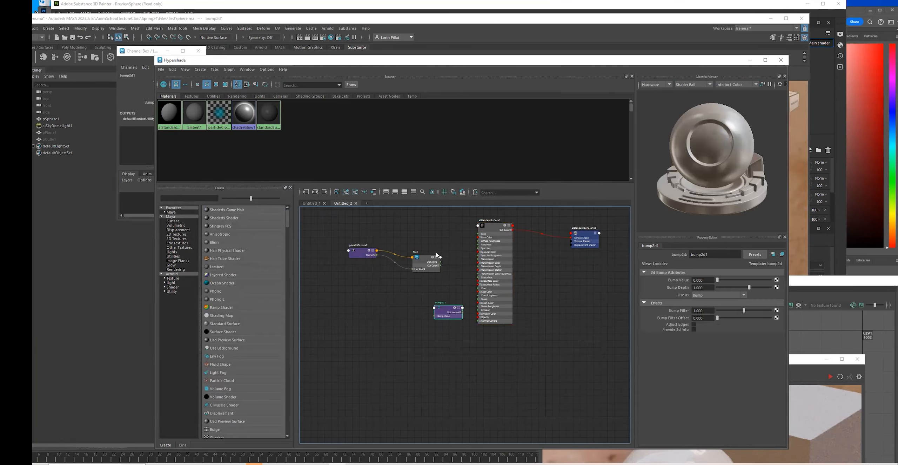
Step: Connect the file2 texture to the bump2d1 node's Bump Value, with Use As set to Bump
{"action": "middle_click_drag", "start_coordinate": [680, 279], "coordinate": [681, 280]}
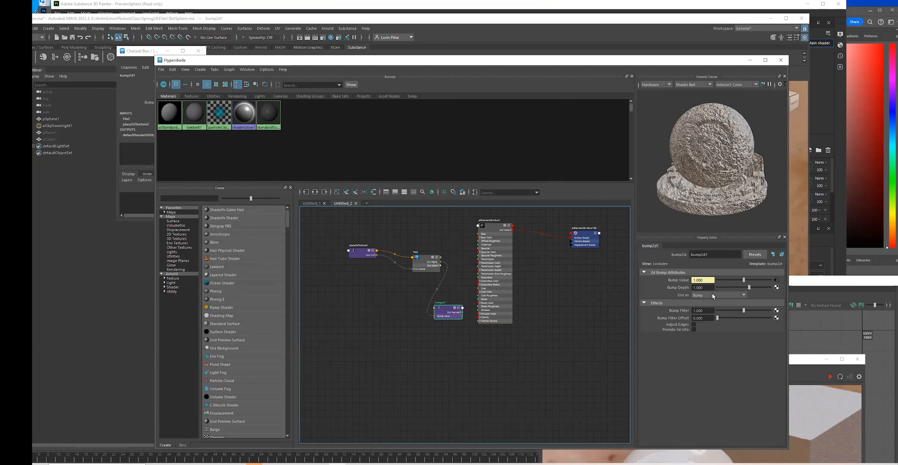
{"action": "left_click", "coordinate": [713, 295]}
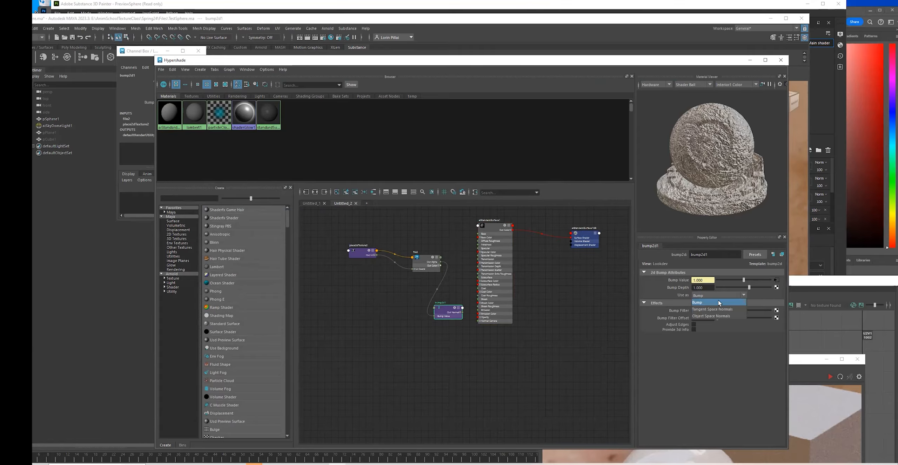
{"action": "left_click", "coordinate": [718, 302]}
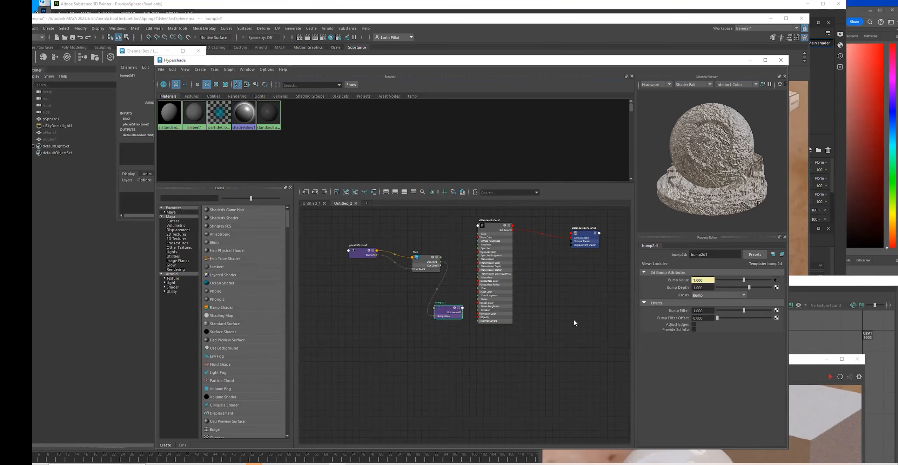
Step: Connect bump2d1 to the Bump Mapping attribute in the Geometry section of aiStandardSurface1
{"action": "left_click_drag", "start_coordinate": [494, 238], "coordinate": [508, 234]}
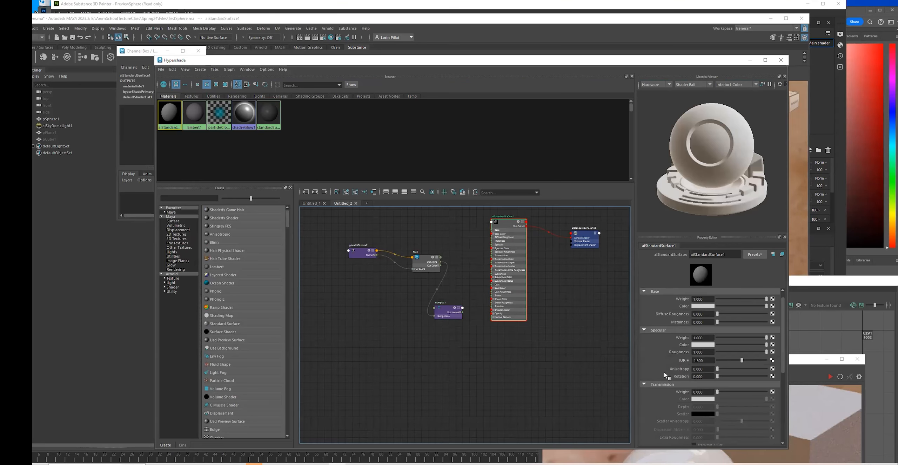
{"action": "scroll", "coordinate": [667, 375], "scroll_direction": "down", "scroll_amount": 3}
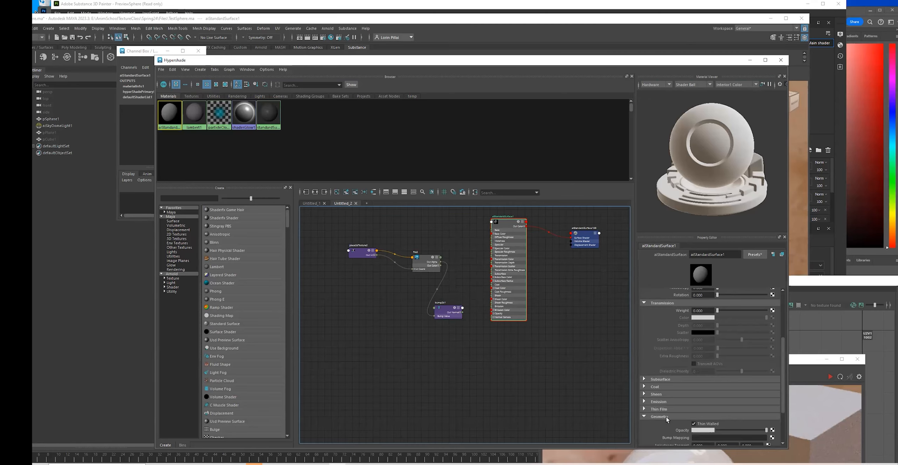
{"action": "scroll", "coordinate": [669, 417], "scroll_direction": "down", "scroll_amount": 1}
{"action": "middle_click_drag", "start_coordinate": [450, 316], "coordinate": [669, 419]}
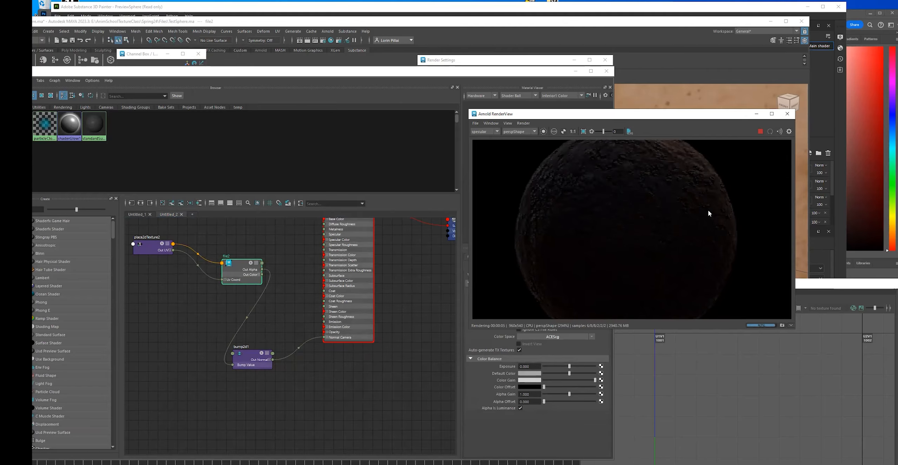
Step: Examine the bump detail on the sphere's specular pass at several zoom levels in the Arnold RenderView
{"action": "scroll", "coordinate": [691, 242], "scroll_direction": "down", "scroll_amount": 3}
{"action": "scroll", "coordinate": [652, 242], "scroll_direction": "up", "scroll_amount": 2}
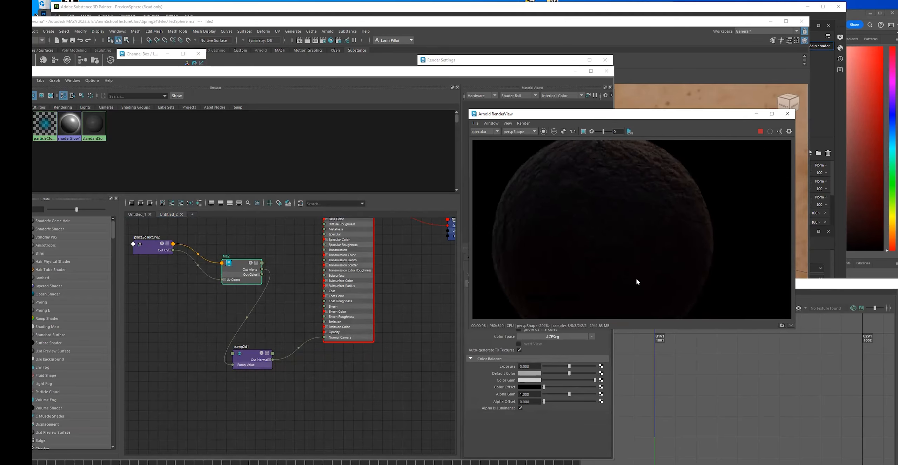
{"action": "middle_click_drag", "start_coordinate": [656, 256], "coordinate": [680, 246]}
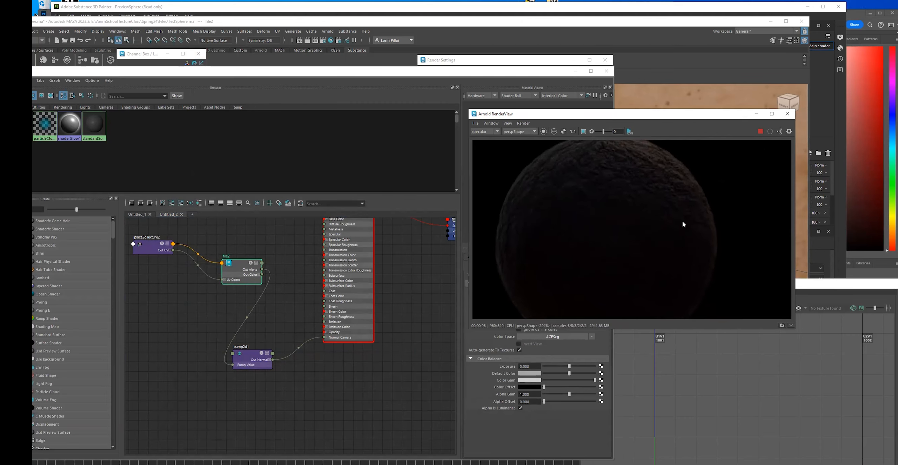
{"action": "scroll", "coordinate": [617, 193], "scroll_direction": "up", "scroll_amount": 1}
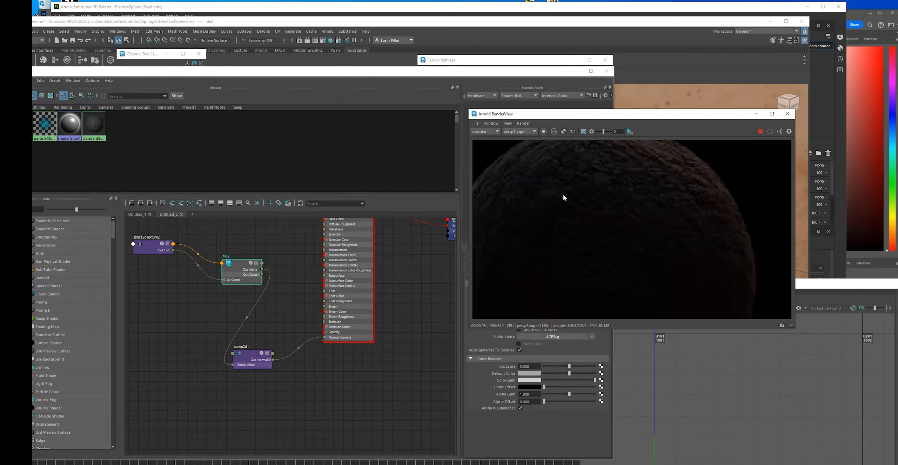
{"action": "scroll", "coordinate": [681, 203], "scroll_direction": "down", "scroll_amount": 1}
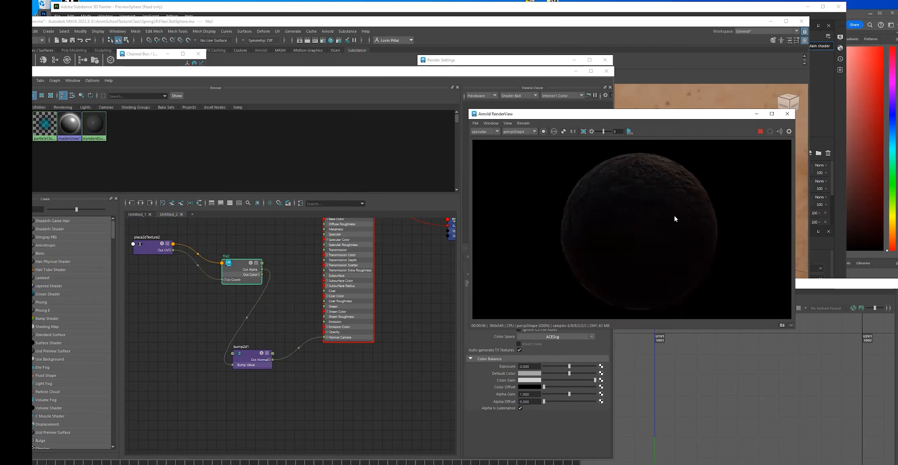
{"action": "middle_click_drag", "start_coordinate": [675, 215], "coordinate": [681, 231]}
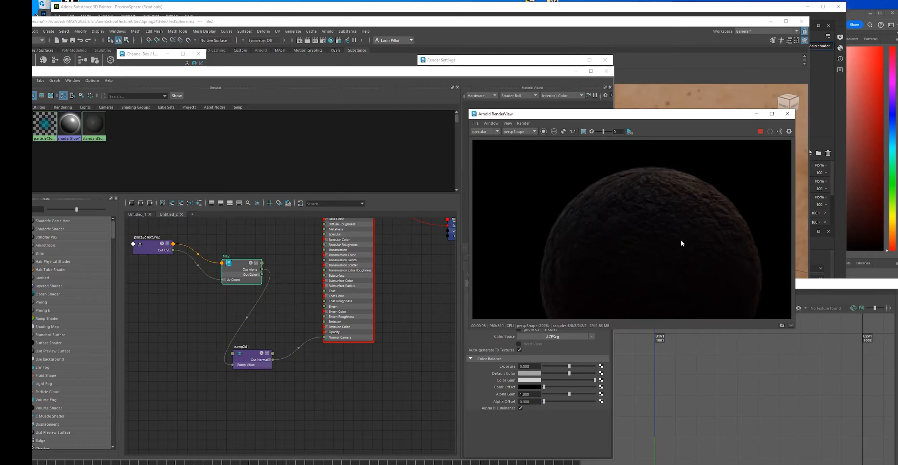
Step: Disconnect bump2d1 from the aiStandardSurface1 shader and reposition the shader node
{"action": "left_click_drag", "start_coordinate": [252, 354], "coordinate": [221, 365]}
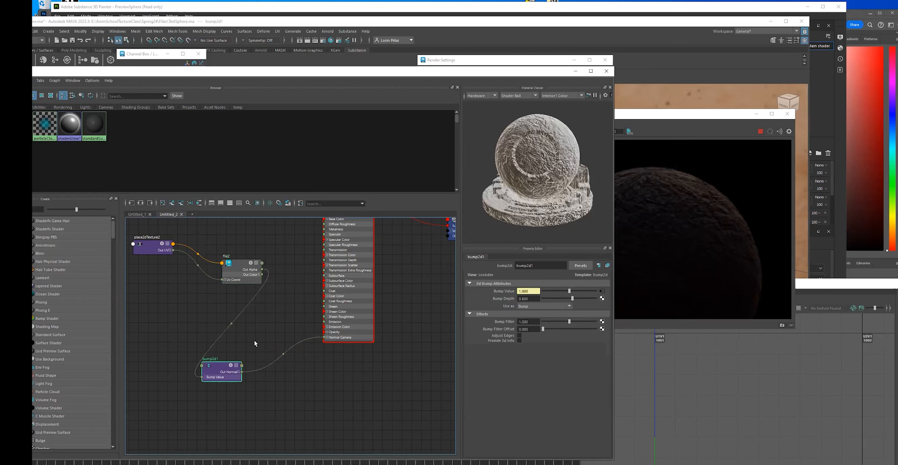
{"action": "key", "text": "Delete"}
{"action": "left_click_drag", "start_coordinate": [367, 323], "coordinate": [355, 285]}
{"action": "scroll", "coordinate": [444, 326], "scroll_direction": "down", "scroll_amount": 3}
{"action": "middle_click_drag", "start_coordinate": [327, 353], "coordinate": [285, 369], "text": "alt"}
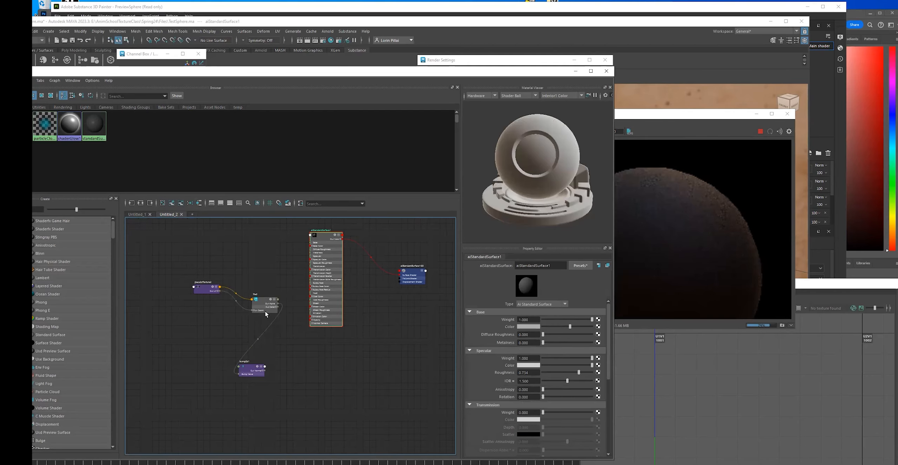
Step: Rearrange the nodes and connect the file2 texture to the Displacement mat. slot of aiStandardSurface1SG
{"action": "left_click_drag", "start_coordinate": [265, 312], "coordinate": [258, 338]}
{"action": "left_click_drag", "start_coordinate": [407, 278], "coordinate": [395, 314]}
{"action": "left_click", "coordinate": [338, 302]}
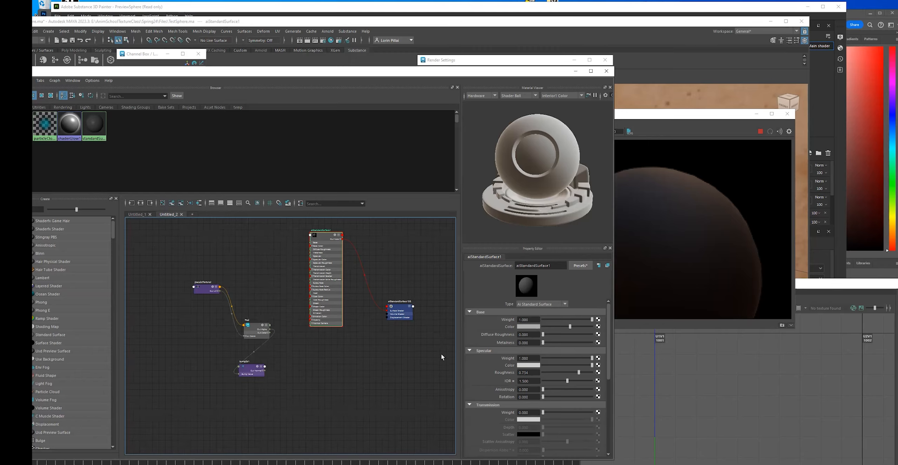
{"action": "left_click_drag", "start_coordinate": [403, 309], "coordinate": [393, 331]}
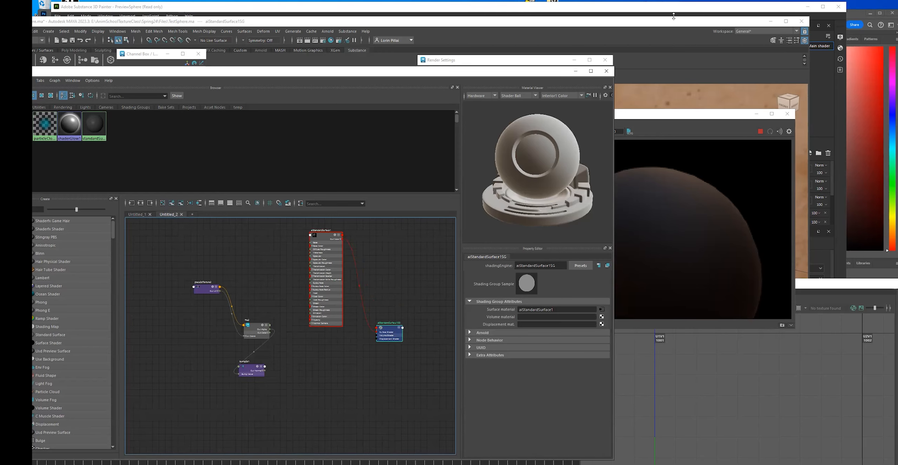
{"action": "middle_click_drag", "start_coordinate": [254, 328], "coordinate": [497, 326]}
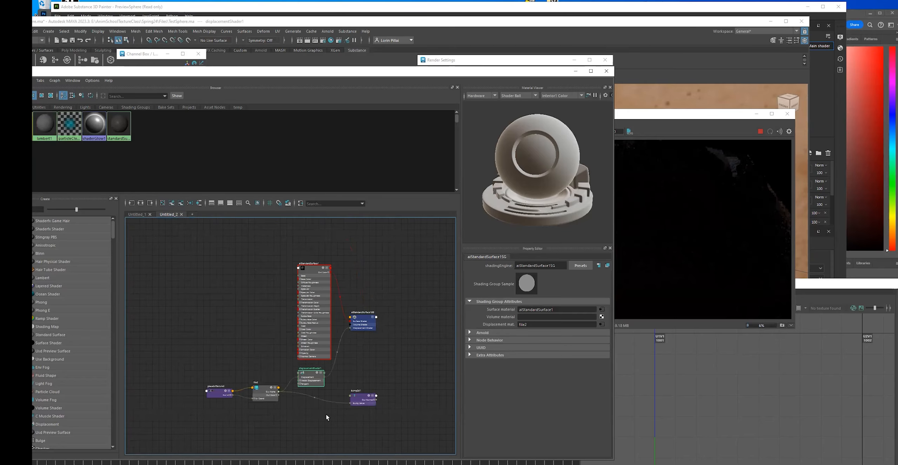
{"action": "scroll", "coordinate": [325, 398], "scroll_direction": "up", "scroll_amount": 3}
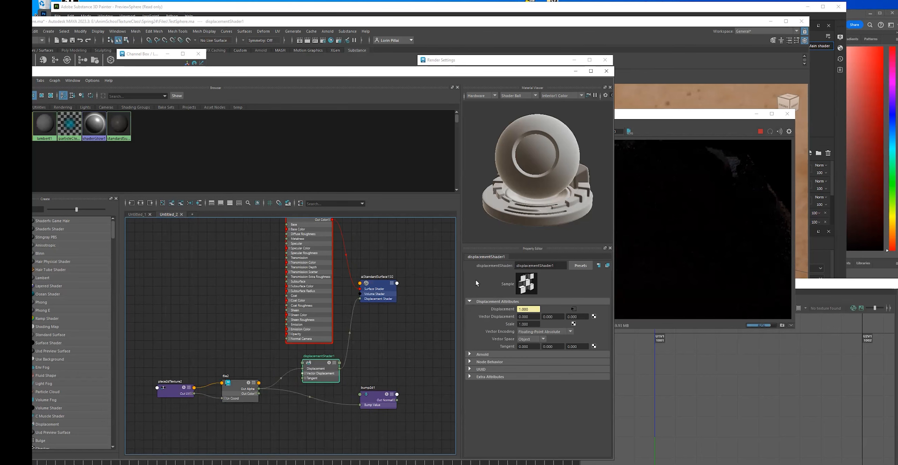
Step: Stop the running Arnold render and shift the displacementShader1 node slightly in the graph
{"action": "left_click", "coordinate": [761, 133]}
{"action": "left_click", "coordinate": [761, 132]}
{"action": "left_click_drag", "start_coordinate": [315, 364], "coordinate": [305, 358]}
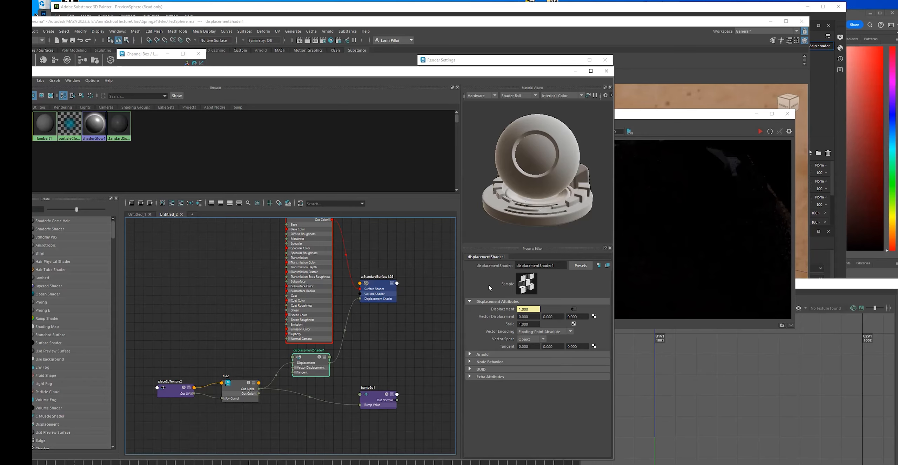
Step: Move the Hypershade and RenderView windows apart, and display the Beauty pass with the whole sphere in view
{"action": "left_click_drag", "start_coordinate": [470, 73], "coordinate": [317, 124]}
{"action": "left_click_drag", "start_coordinate": [521, 114], "coordinate": [576, 111]}
{"action": "left_click", "coordinate": [542, 129]}
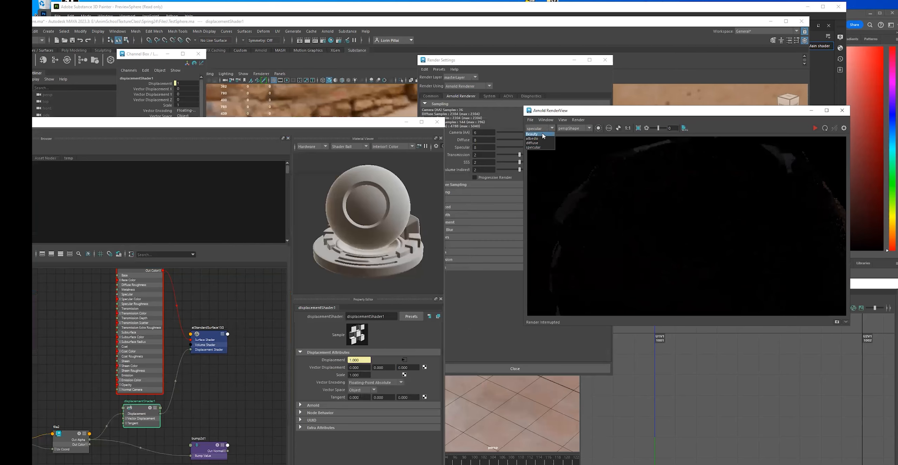
{"action": "left_click", "coordinate": [543, 133]}
{"action": "scroll", "coordinate": [693, 247], "scroll_direction": "down", "scroll_amount": 4}
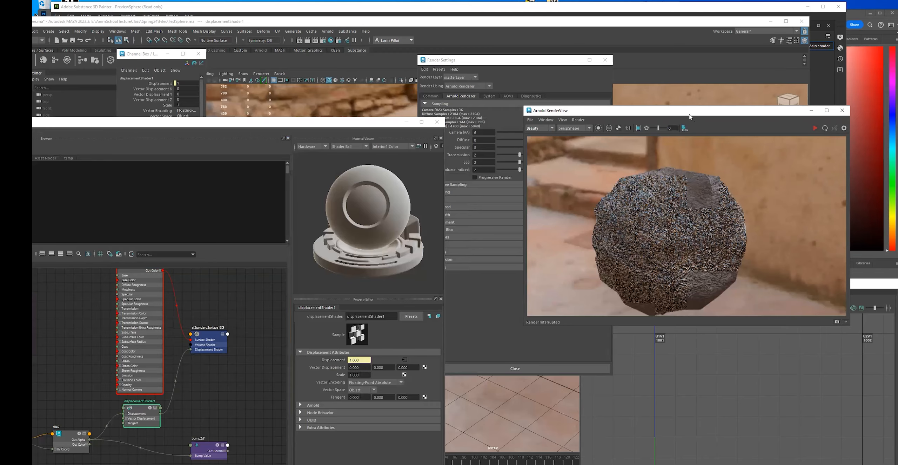
Step: Shift the RenderView window aside, run the Arnold render of the displaced sphere, and stop it once it has resolved
{"action": "left_click_drag", "start_coordinate": [692, 111], "coordinate": [605, 108]}
{"action": "left_click", "coordinate": [728, 126]}
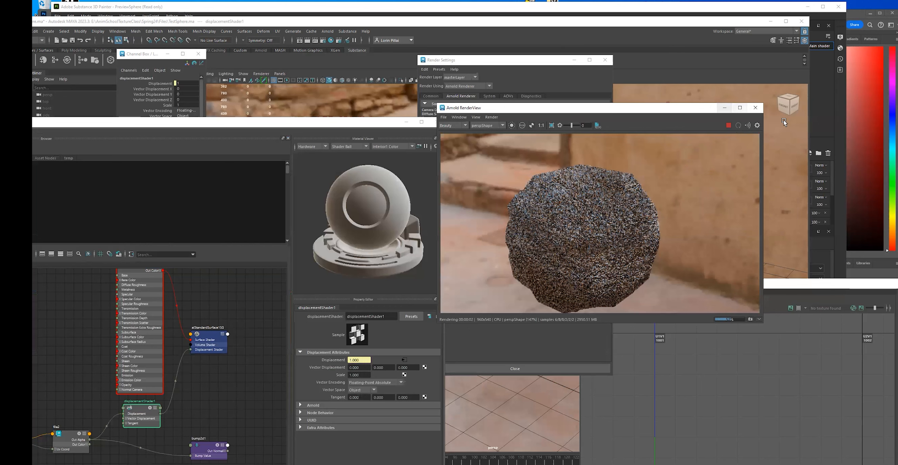
{"action": "left_click", "coordinate": [729, 125]}
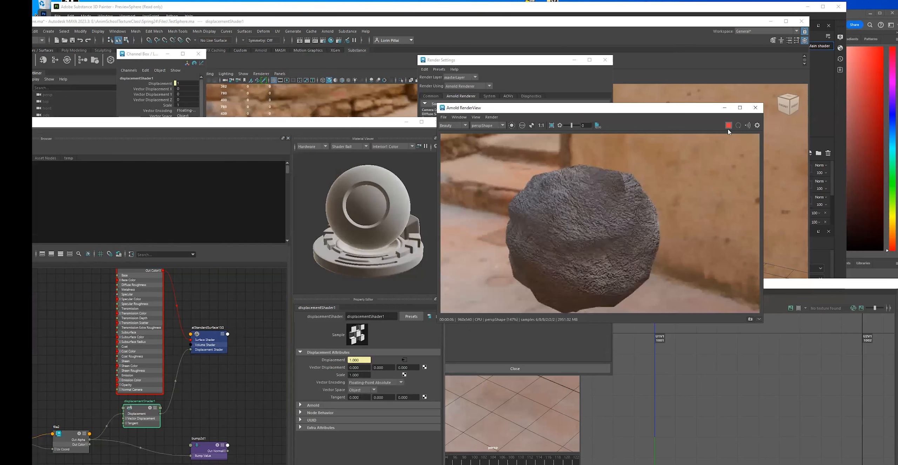
Step: Set the Arnold Camera (AA), Diffuse and Specular samples to 4 in the Render Settings
{"action": "left_click", "coordinate": [563, 80]}
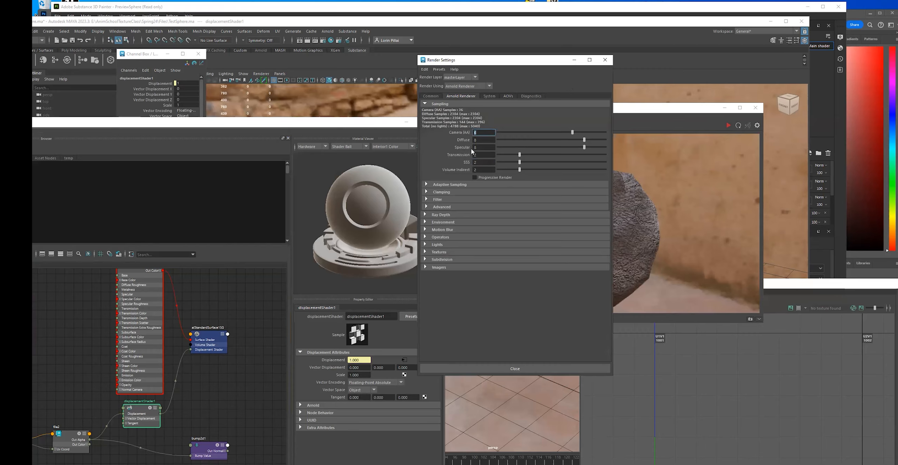
{"action": "type", "text": "4"}
{"action": "key", "text": "Tab"}
{"action": "type", "text": "4"}
{"action": "key", "text": "Tab"}
{"action": "type", "text": "4"}
{"action": "left_click", "coordinate": [682, 120]}
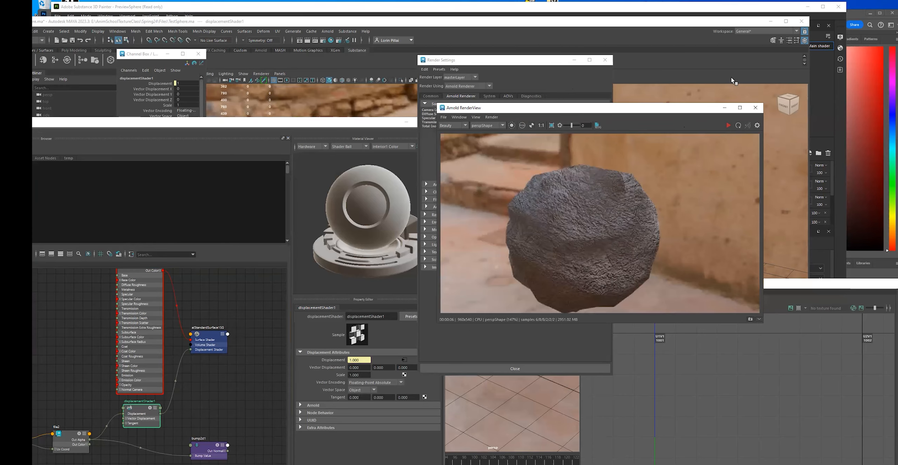
Step: Move the RenderView and Render Settings windows off the viewport and select the sphere
{"action": "left_click_drag", "start_coordinate": [670, 112], "coordinate": [782, 87]}
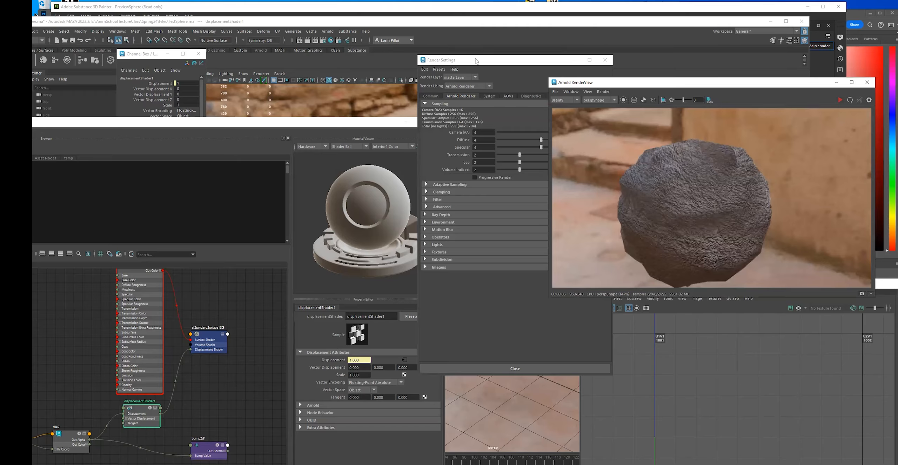
{"action": "left_click", "coordinate": [477, 62]}
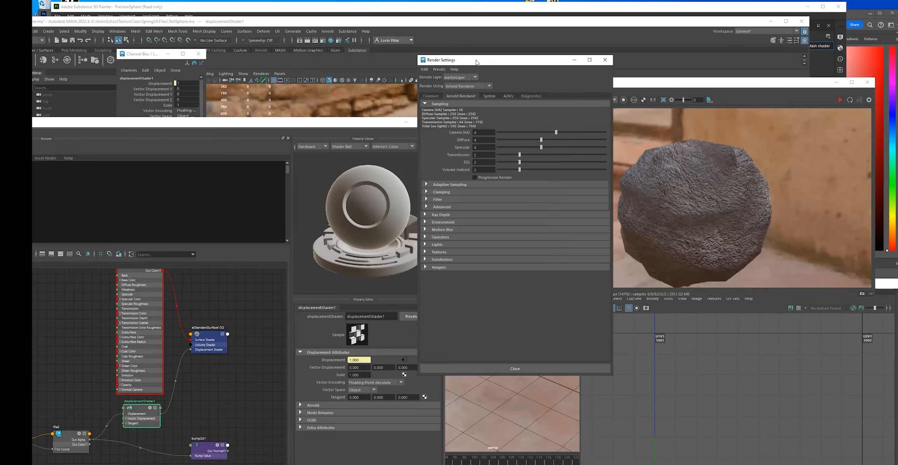
{"action": "left_click_drag", "start_coordinate": [477, 61], "coordinate": [562, 273]}
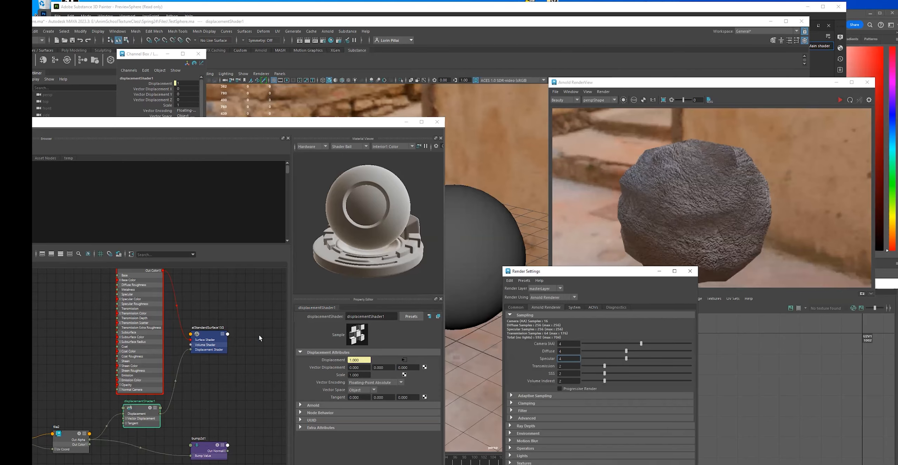
{"action": "left_click", "coordinate": [501, 246]}
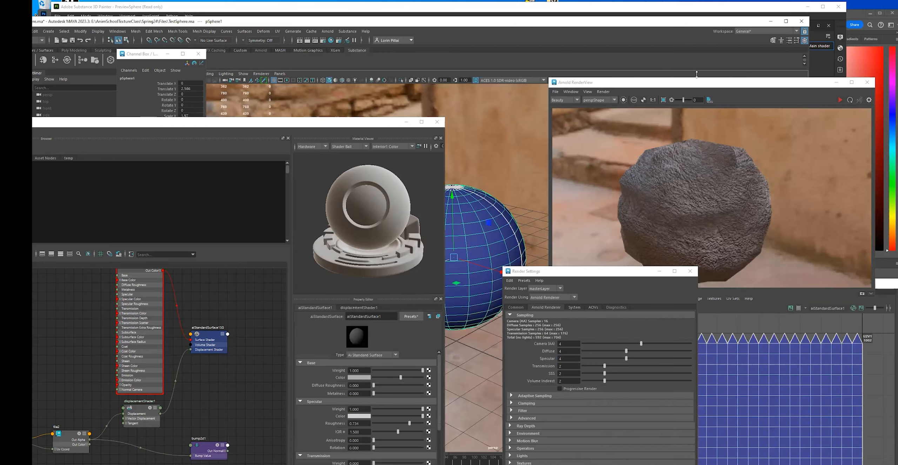
Step: Reposition the RenderView and close the Render Settings and UV Editor windows
{"action": "left_click_drag", "start_coordinate": [702, 86], "coordinate": [355, 158]}
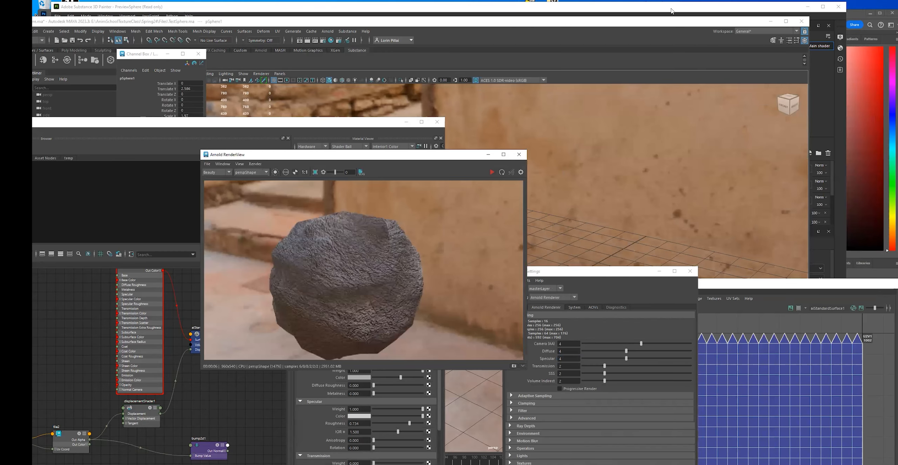
{"action": "left_click", "coordinate": [592, 272]}
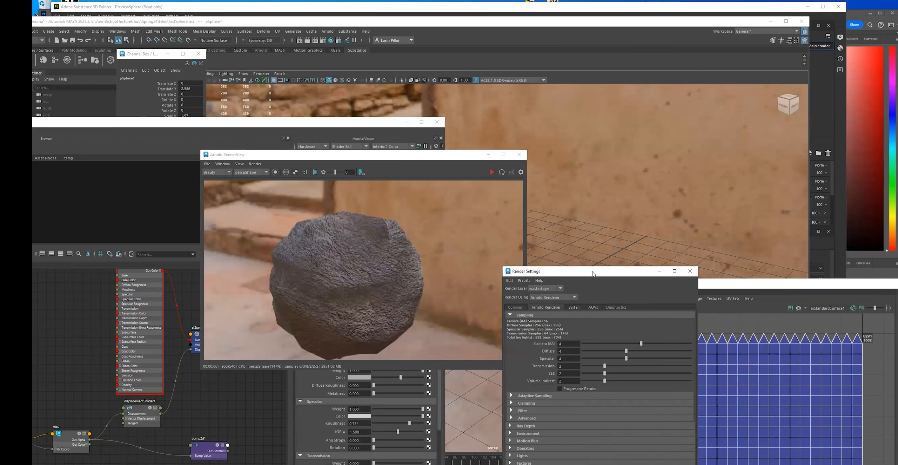
{"action": "left_click_drag", "start_coordinate": [593, 274], "coordinate": [551, 231]}
{"action": "left_click", "coordinate": [648, 229]}
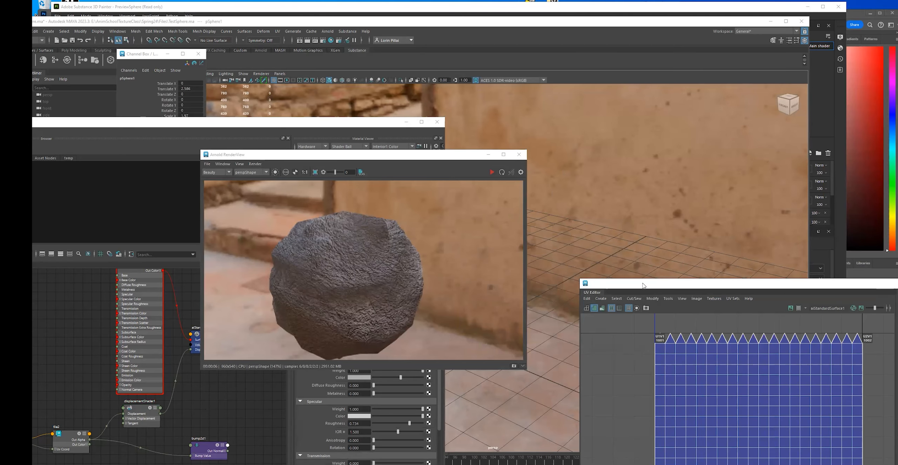
{"action": "left_click_drag", "start_coordinate": [643, 285], "coordinate": [299, 235]}
{"action": "left_click", "coordinate": [676, 236]}
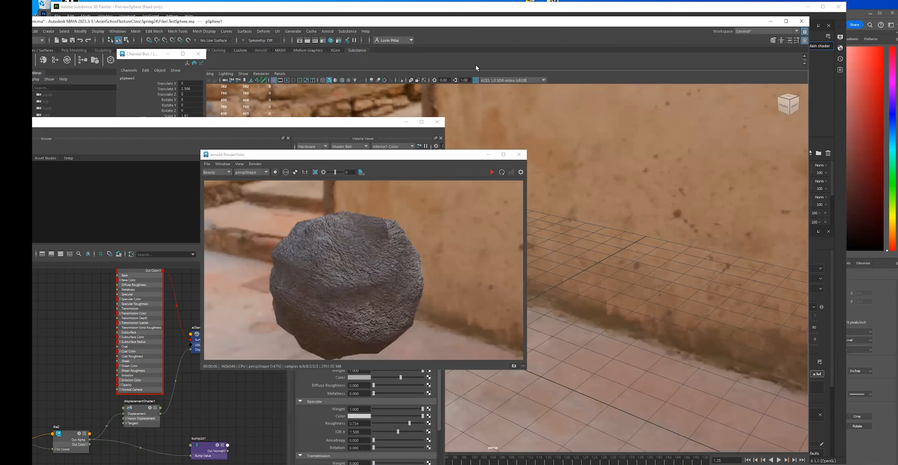
Step: Maximize the Maya window with the sphere uncovered, and open its Attribute Editor in the free space beside the sphere
{"action": "left_click_drag", "start_coordinate": [409, 158], "coordinate": [194, 204]}
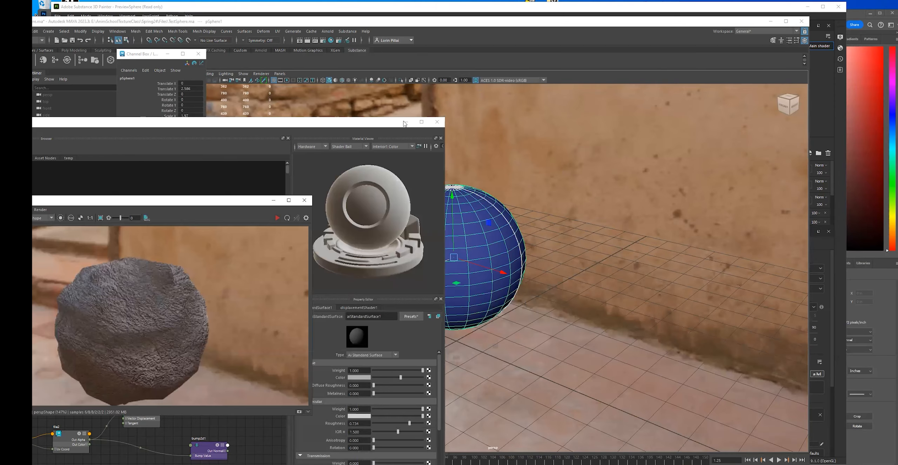
{"action": "left_click", "coordinate": [786, 21]}
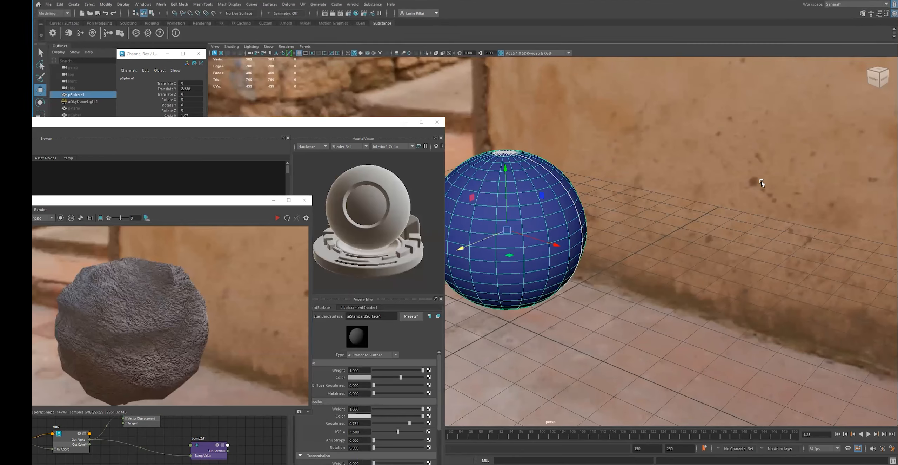
{"action": "left_click", "coordinate": [894, 14]}
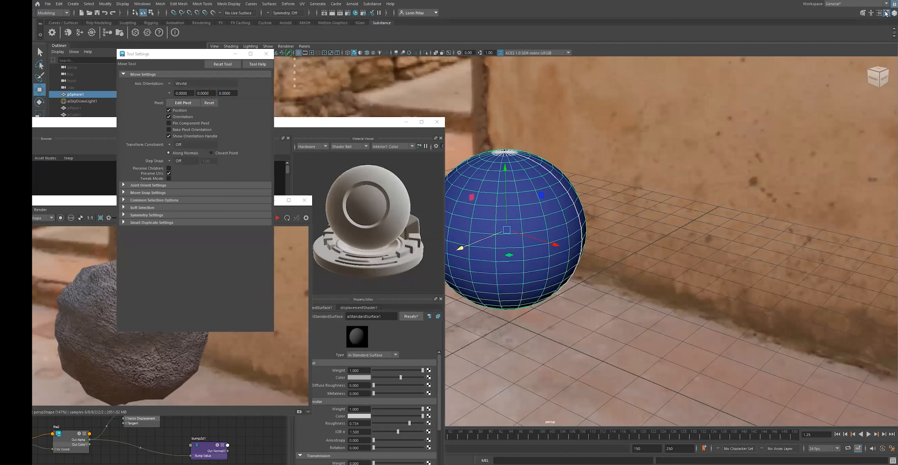
{"action": "left_click", "coordinate": [879, 13]}
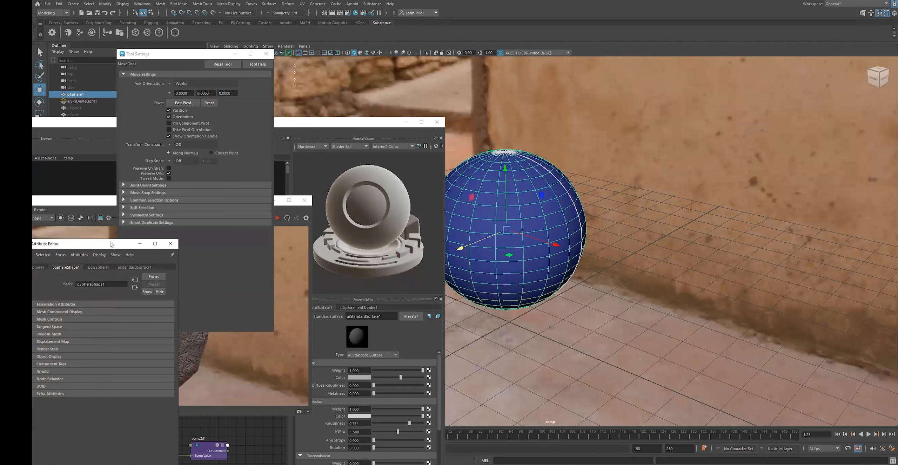
{"action": "left_click_drag", "start_coordinate": [110, 243], "coordinate": [732, 87]}
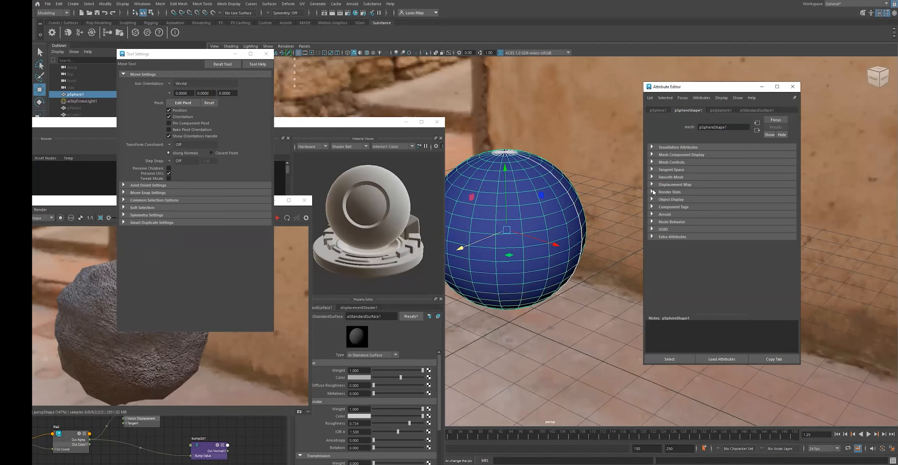
Step: Expand the Arnold section of pSphereShape1 and reveal its Subdivision settings
{"action": "left_click", "coordinate": [652, 214]}
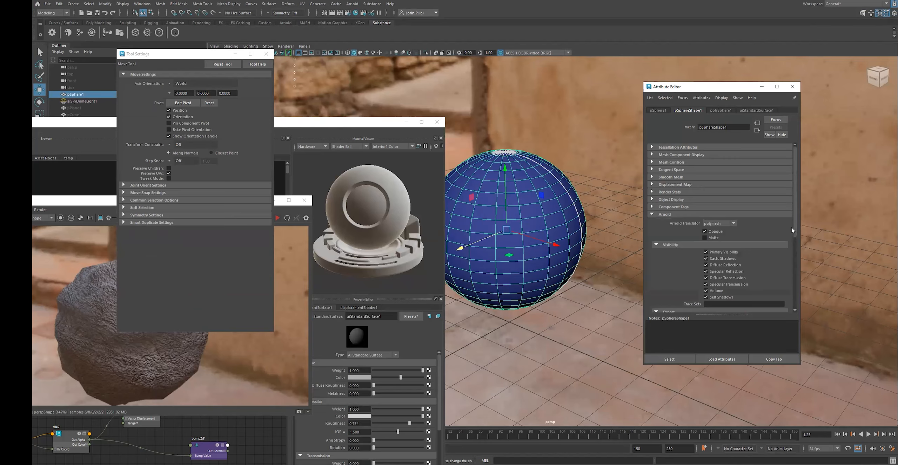
{"action": "left_click_drag", "start_coordinate": [792, 230], "coordinate": [804, 283]}
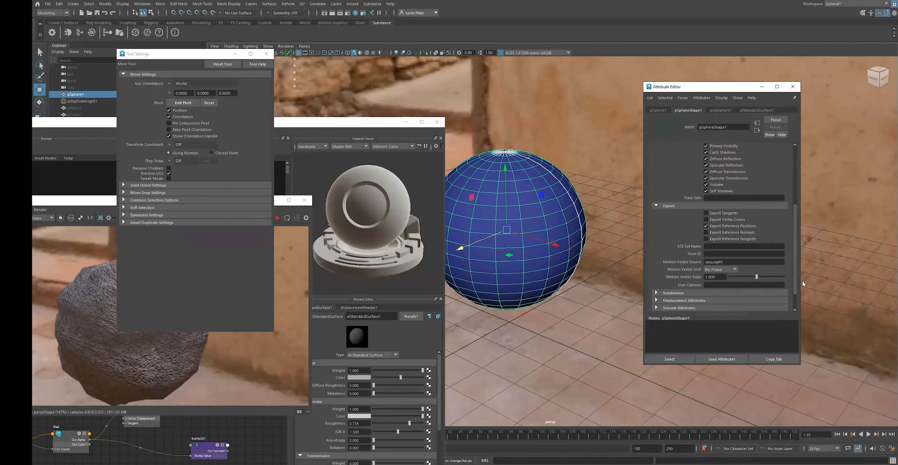
{"action": "left_click", "coordinate": [677, 272]}
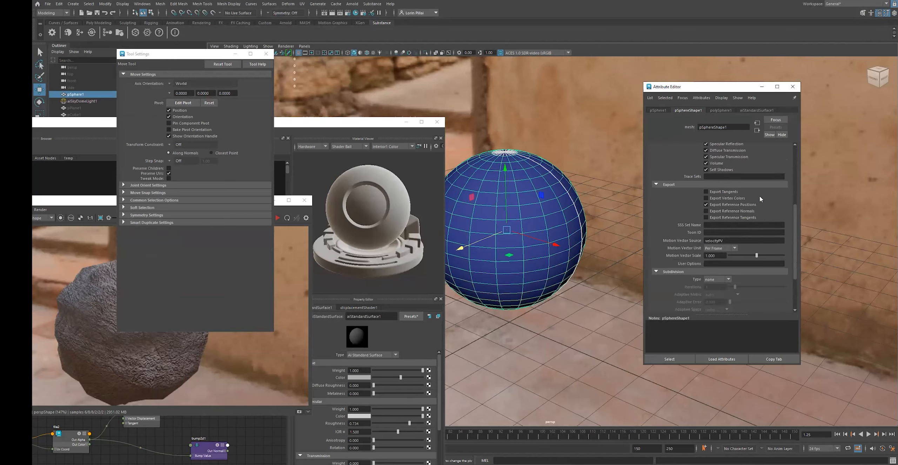
Step: Store a snapshot of the current unsubdivided render in the RenderView, and place the window beside the sphere
{"action": "left_click_drag", "start_coordinate": [77, 202], "coordinate": [356, 72]}
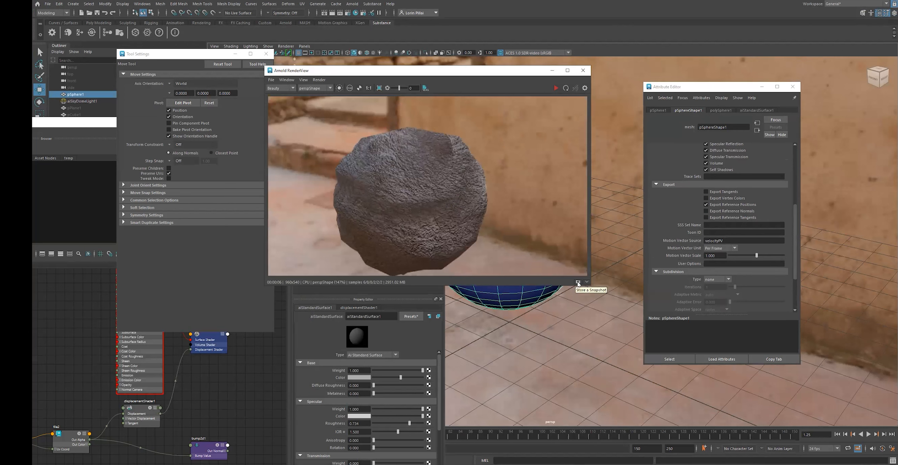
{"action": "left_click", "coordinate": [578, 282]}
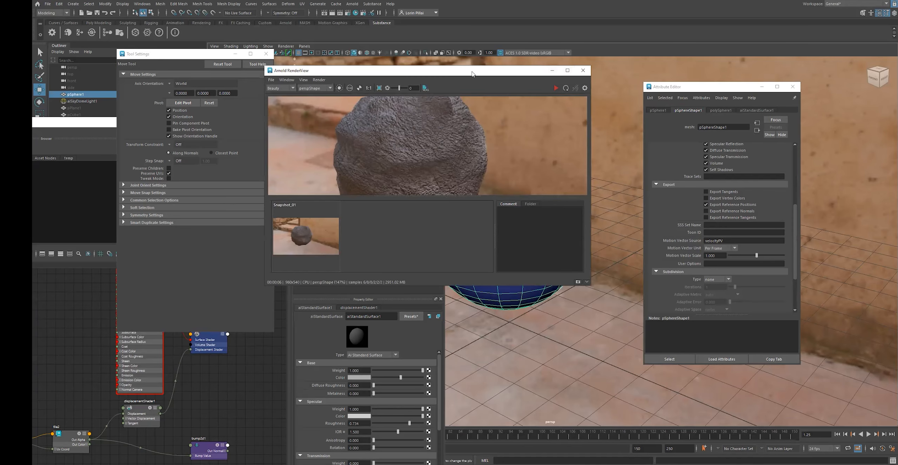
{"action": "left_click_drag", "start_coordinate": [470, 75], "coordinate": [325, 86]}
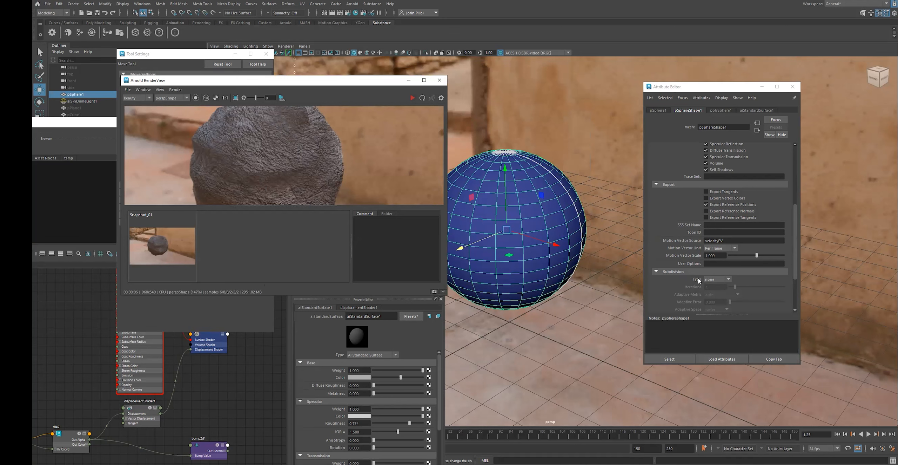
Step: Set the sphere's Arnold Subdivision Type to catclark and bring the remaining subdivision and displacement attributes into view
{"action": "left_click", "coordinate": [722, 280]}
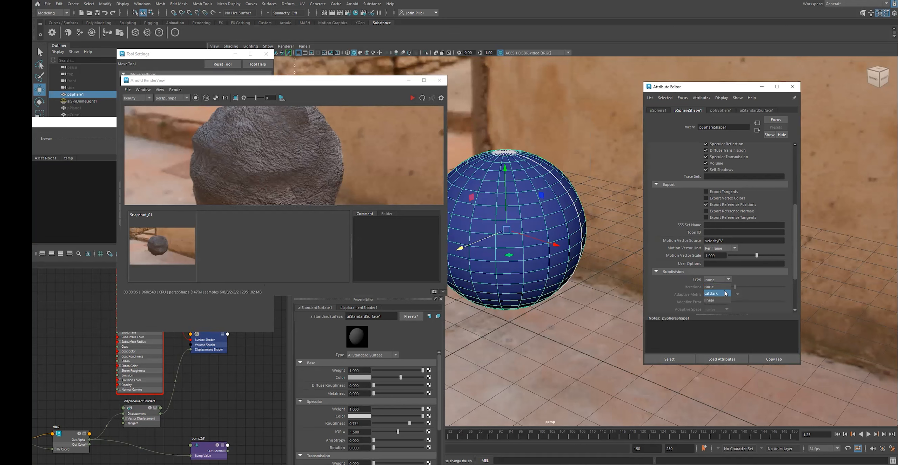
{"action": "left_click", "coordinate": [725, 293]}
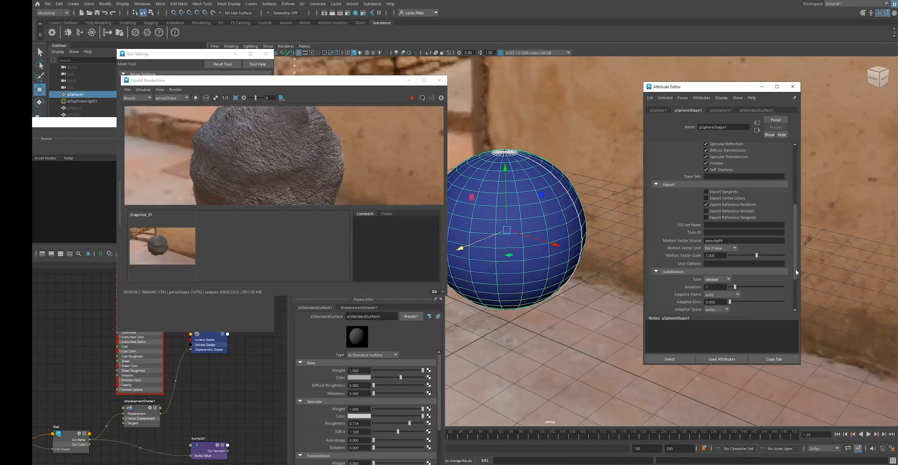
{"action": "scroll", "coordinate": [728, 280], "scroll_direction": "down", "scroll_amount": 3}
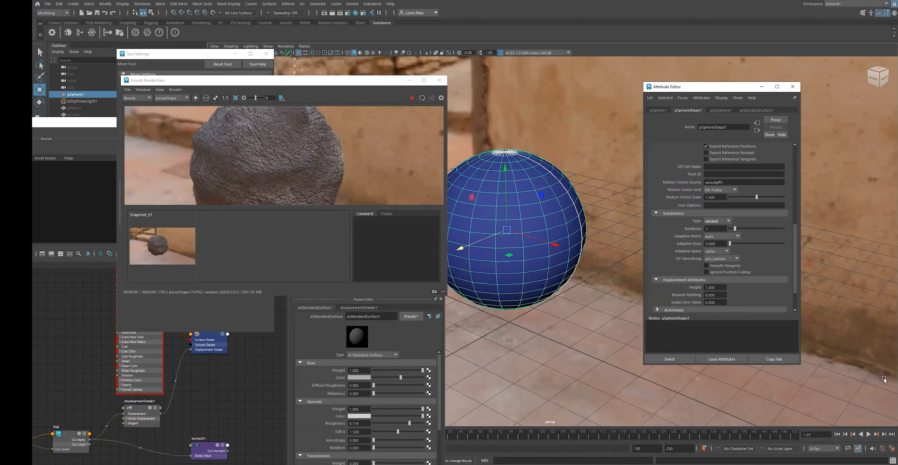
Step: Render the subdivided sphere in an enlarged RenderView and store a second snapshot of the result
{"action": "left_click_drag", "start_coordinate": [319, 82], "coordinate": [376, 88]}
{"action": "left_click", "coordinate": [480, 102]}
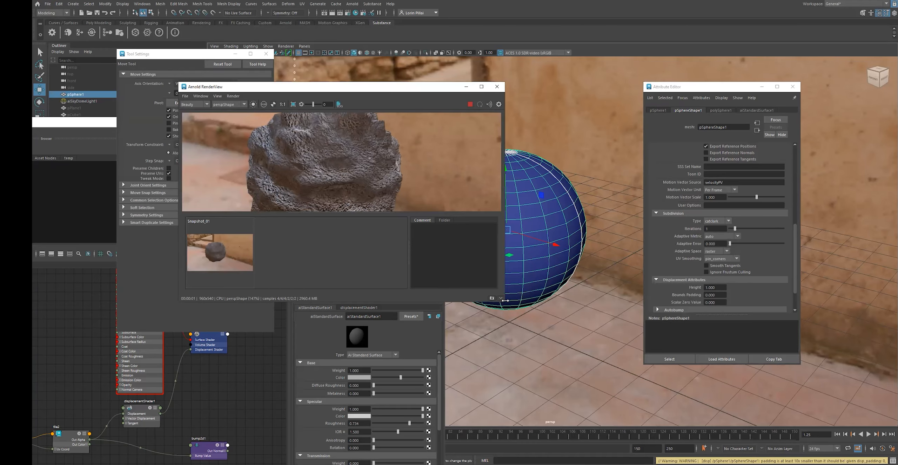
{"action": "left_click_drag", "start_coordinate": [505, 302], "coordinate": [546, 294]}
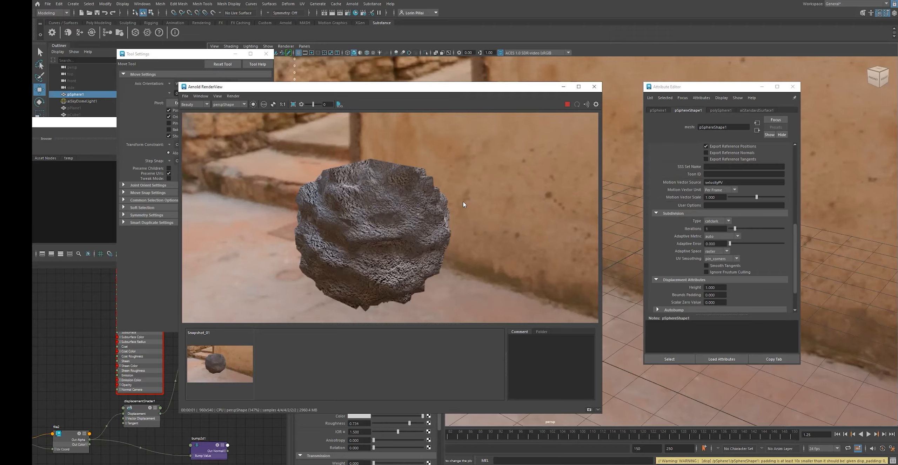
{"action": "scroll", "coordinate": [463, 204], "scroll_direction": "up", "scroll_amount": 3}
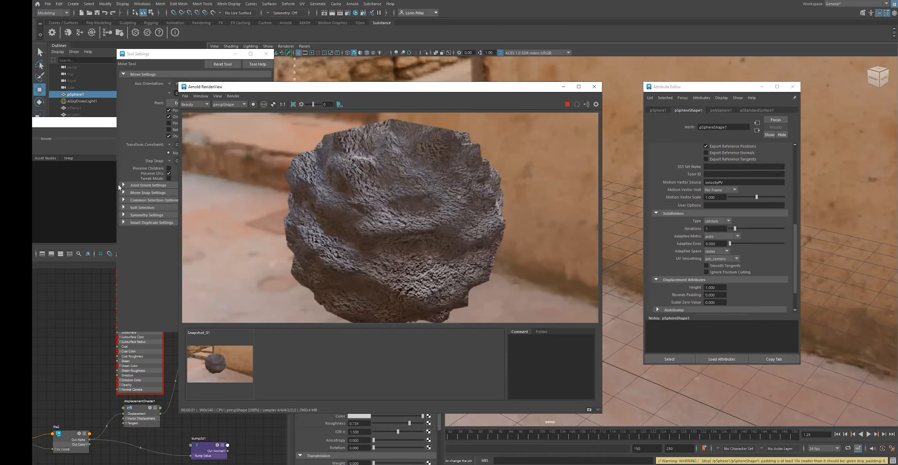
{"action": "left_click", "coordinate": [590, 409]}
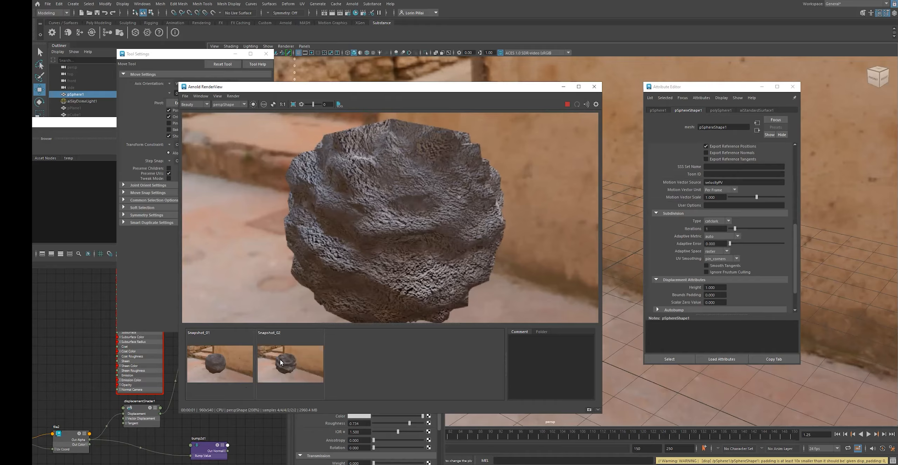
Step: Set Snapshot_02 as A and Snapshot_01 as B, and sweep the divider across the sphere to compare both renders
{"action": "right_click", "coordinate": [297, 349]}
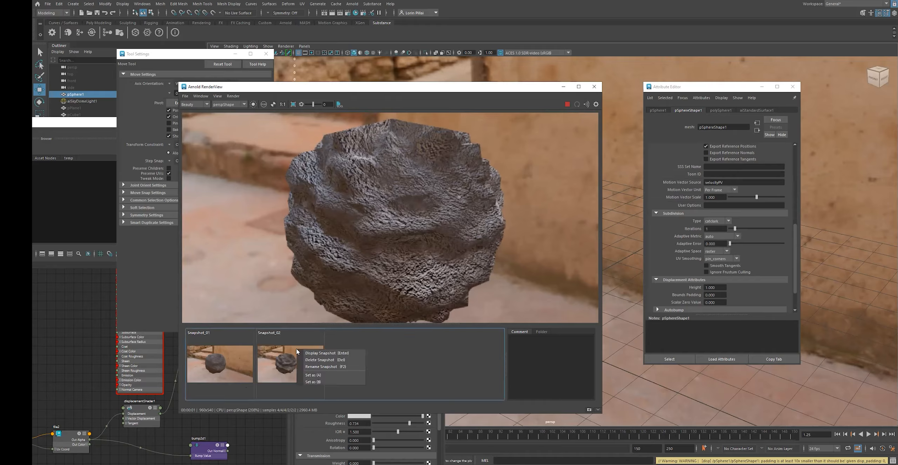
{"action": "left_click", "coordinate": [333, 374]}
{"action": "right_click", "coordinate": [219, 361]}
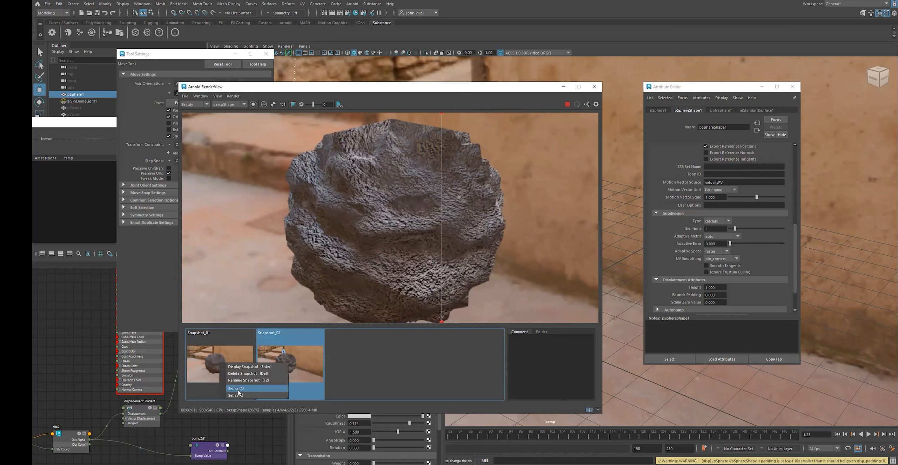
{"action": "left_click", "coordinate": [246, 388]}
{"action": "left_click_drag", "start_coordinate": [443, 115], "coordinate": [308, 115]}
{"action": "left_click_drag", "start_coordinate": [273, 142], "coordinate": [392, 280]}
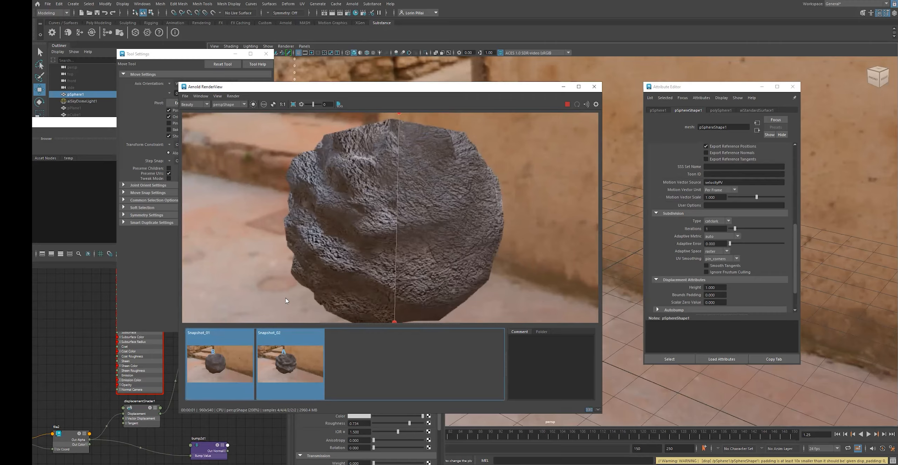
Step: Clear the A/B comparison assignments from Snapshot_02 and Snapshot_01, and stop the RenderView's live render
{"action": "right_click", "coordinate": [294, 356]}
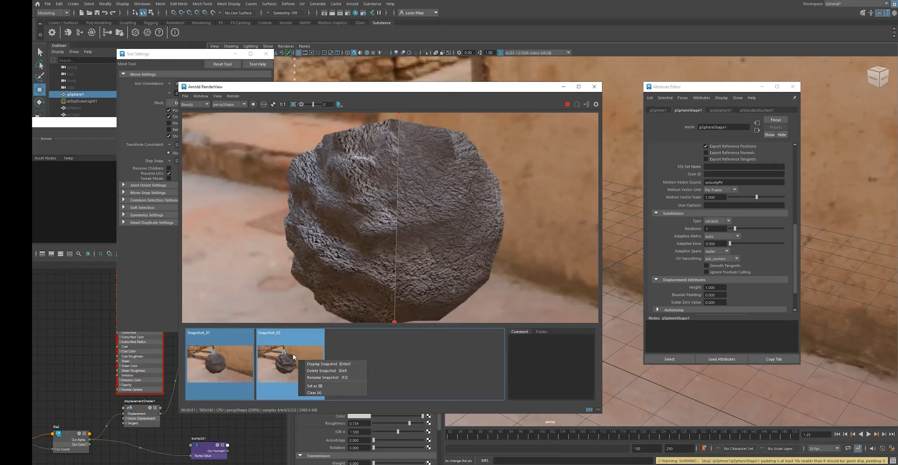
{"action": "left_click", "coordinate": [323, 393]}
{"action": "right_click", "coordinate": [220, 347]}
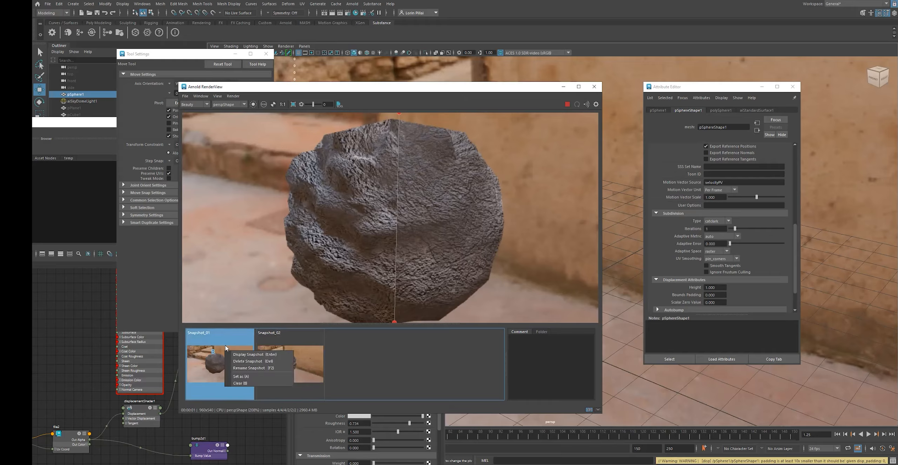
{"action": "left_click", "coordinate": [248, 383]}
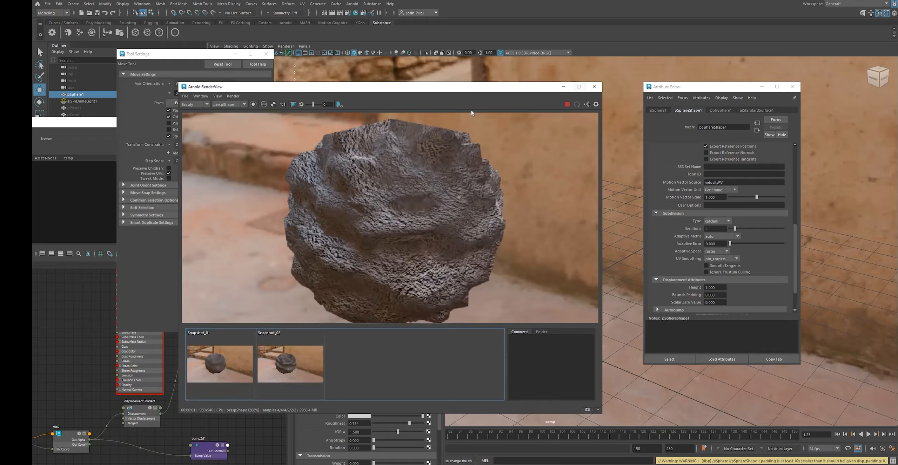
{"action": "left_click", "coordinate": [568, 105]}
{"action": "left_click_drag", "start_coordinate": [546, 91], "coordinate": [553, 96]}
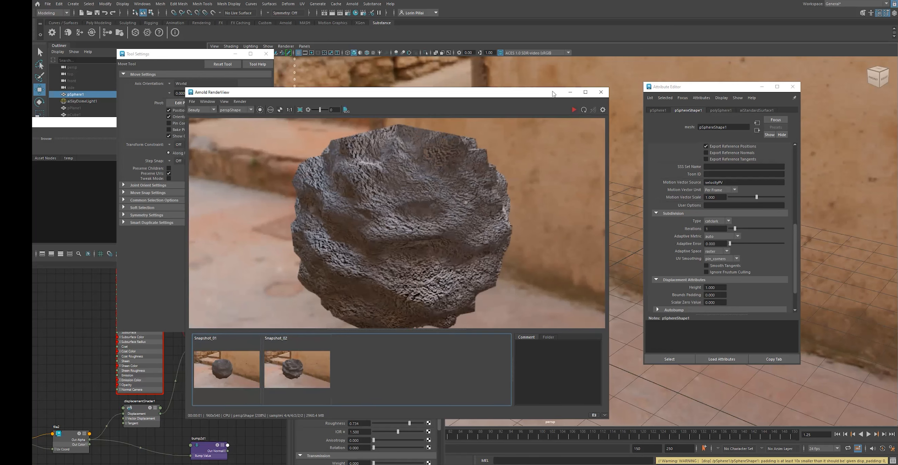
Step: Set the sphere's displacement Height to 0.1 and restart the render
{"action": "left_click", "coordinate": [724, 287]}
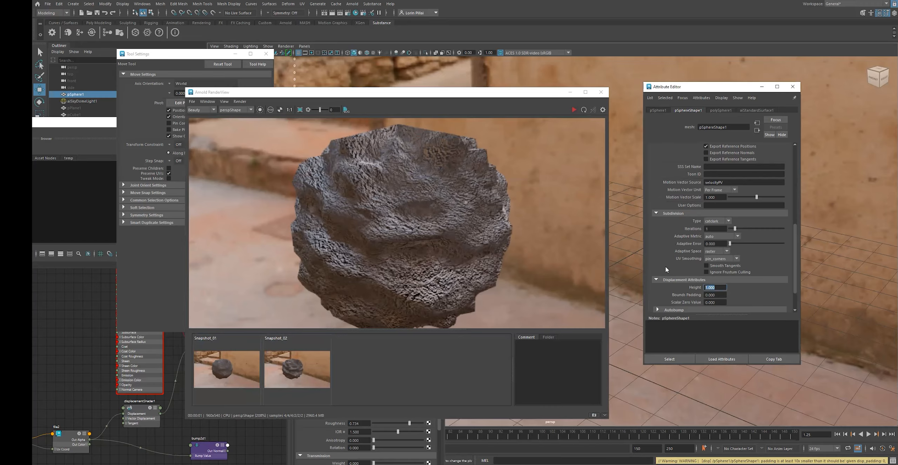
{"action": "type", "text": "0.1"}
{"action": "key", "text": "Return"}
{"action": "left_click", "coordinate": [574, 110]}
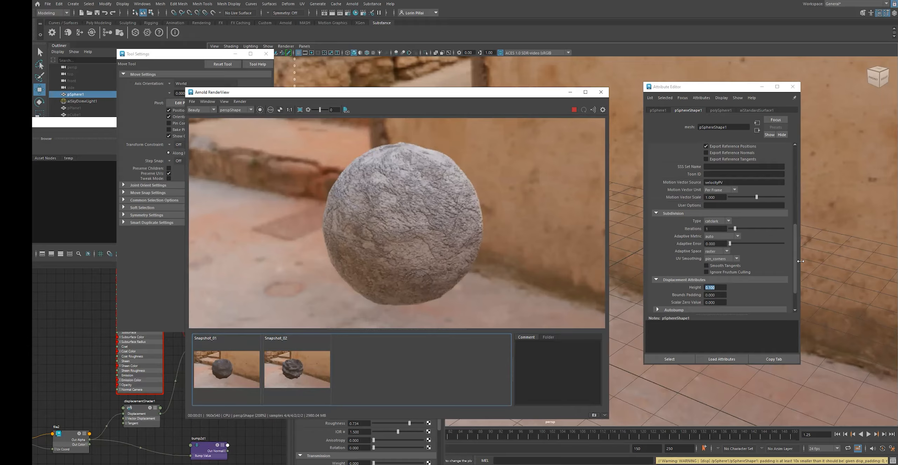
Step: Check the recommended padding in the warning message and set the sphere's Bounds Padding to 0.06
{"action": "left_click", "coordinate": [716, 287]}
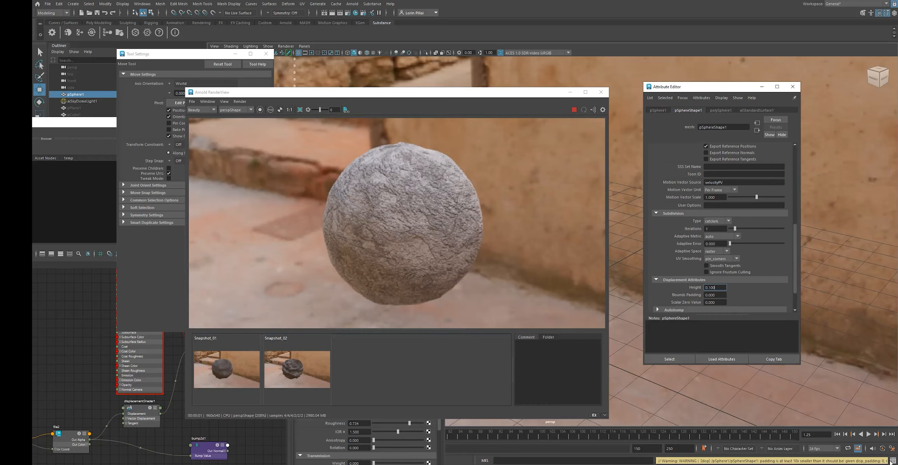
{"action": "left_click_drag", "start_coordinate": [888, 462], "coordinate": [870, 463]}
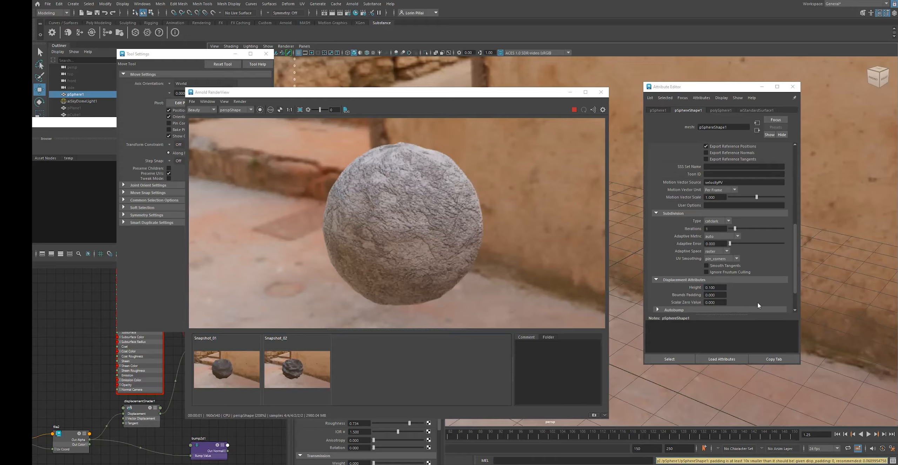
{"action": "left_click", "coordinate": [719, 295]}
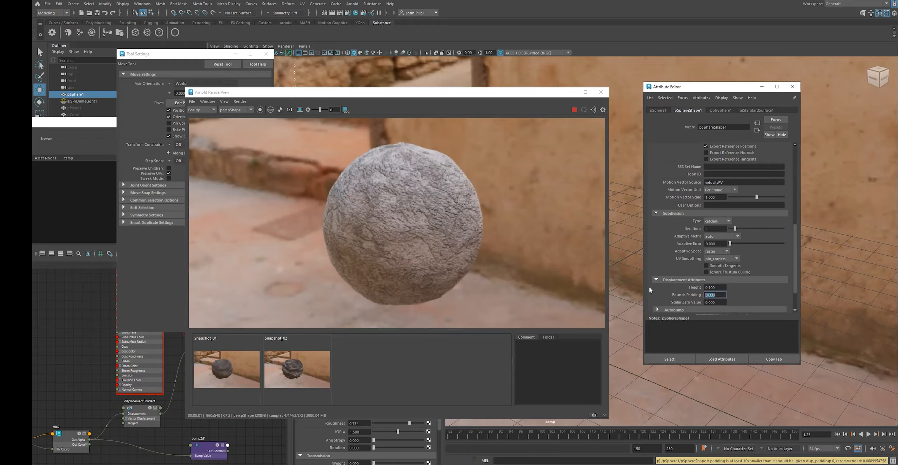
{"action": "type", "text": ".0"}
Step: Display Snapshot_02 in the RenderView to compare it with the current render, and hide it again
{"action": "left_click", "coordinate": [303, 381]}
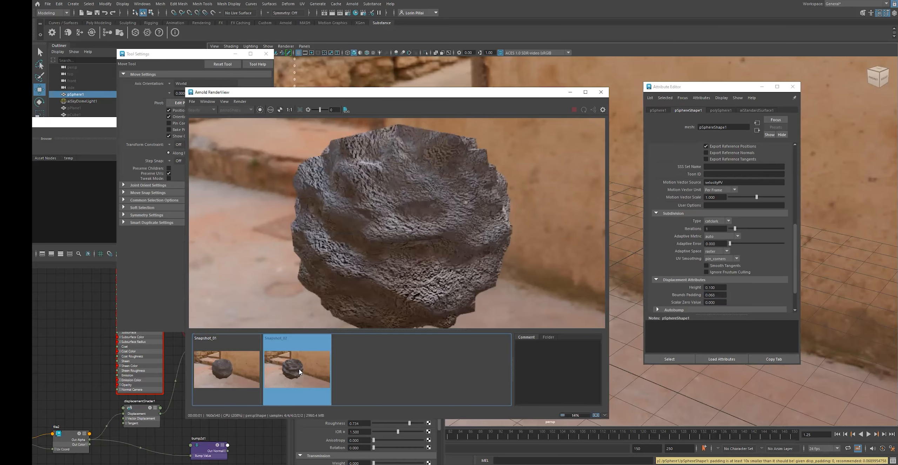
{"action": "right_click", "coordinate": [305, 371]}
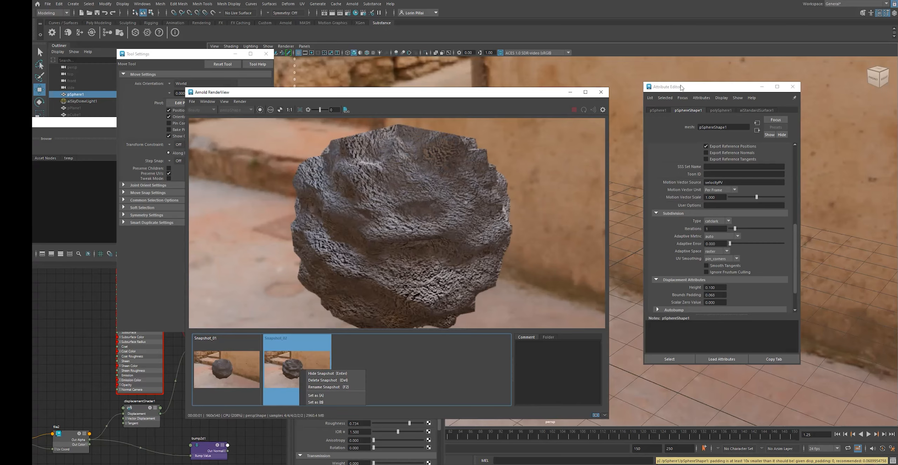
{"action": "left_click", "coordinate": [718, 295]}
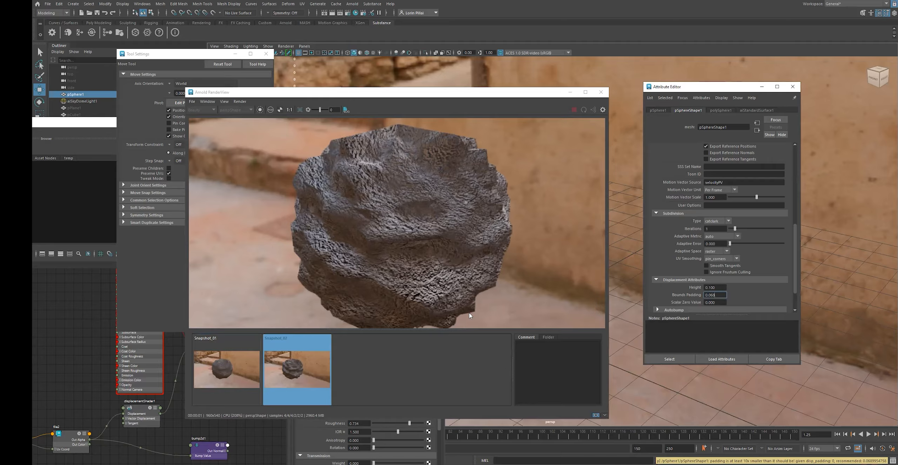
{"action": "left_click", "coordinate": [387, 366]}
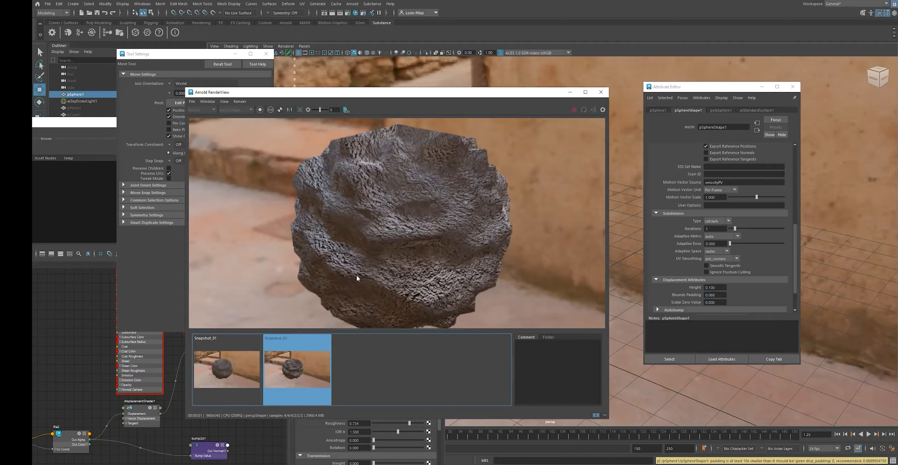
{"action": "left_click", "coordinate": [299, 353]}
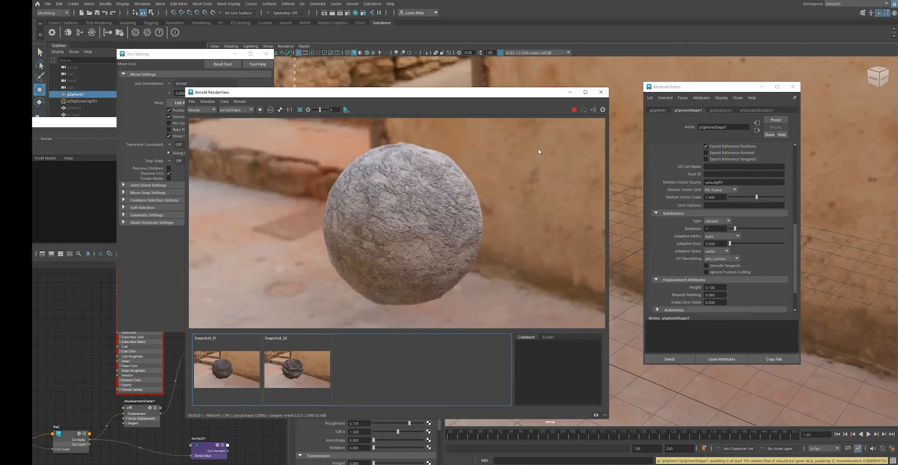
Step: Set the sphere's displacement Height to 0.5, check the warning's recommended padding, and edit the Bounds Padding value
{"action": "double_click", "coordinate": [714, 287]}
{"action": "type", "text": "0.5"}
{"action": "key", "text": "Return"}
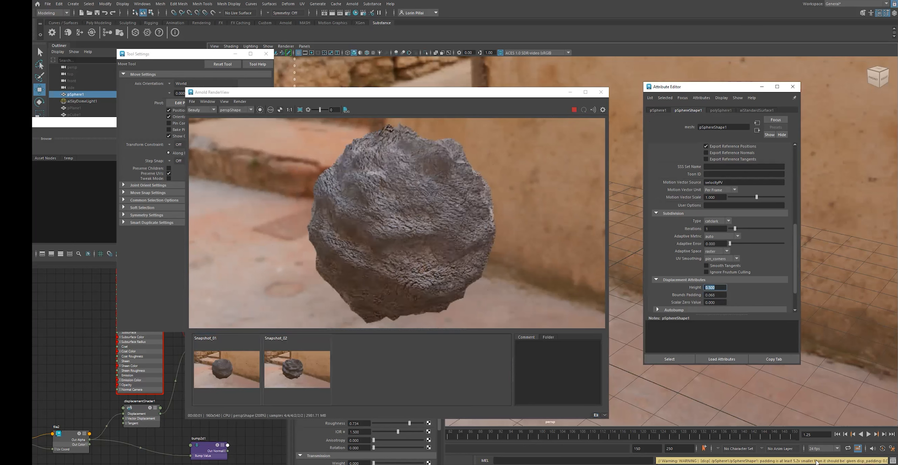
{"action": "left_click_drag", "start_coordinate": [808, 461], "coordinate": [870, 463]}
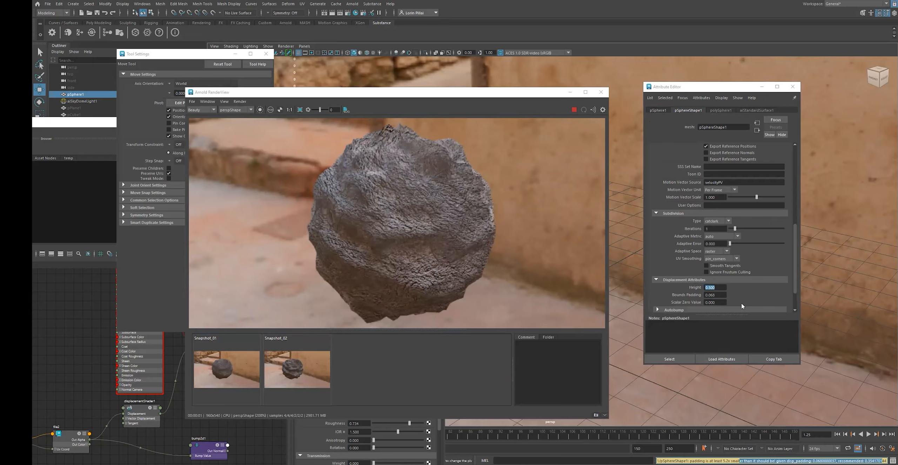
{"action": "left_click_drag", "start_coordinate": [716, 294], "coordinate": [708, 294]}
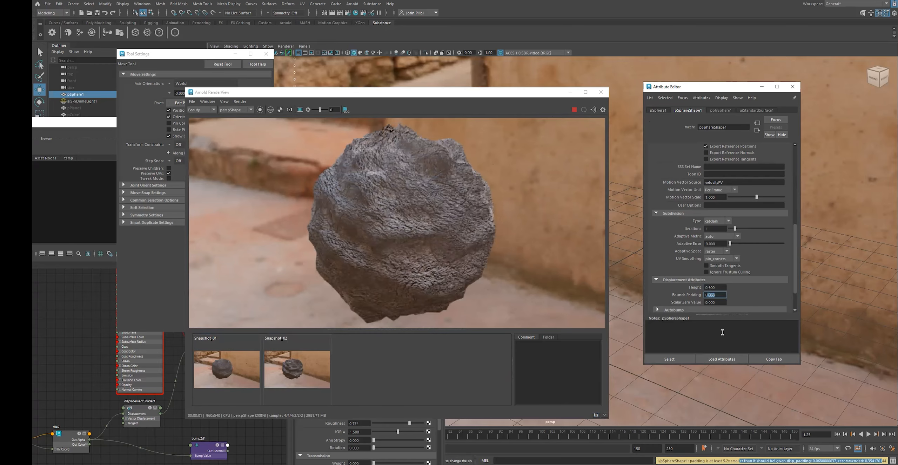
{"action": "key", "text": "BackSpace"}
{"action": "key", "text": "Return"}
Step: Rearrange the RenderView and Hypershade windows to uncover the sphere in the viewport
{"action": "left_click_drag", "start_coordinate": [512, 94], "coordinate": [558, 99]}
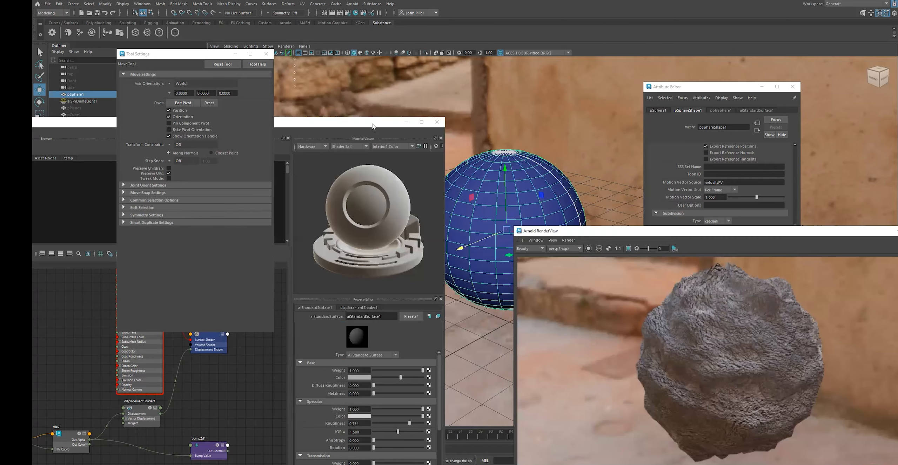
{"action": "left_click_drag", "start_coordinate": [372, 123], "coordinate": [301, 139]}
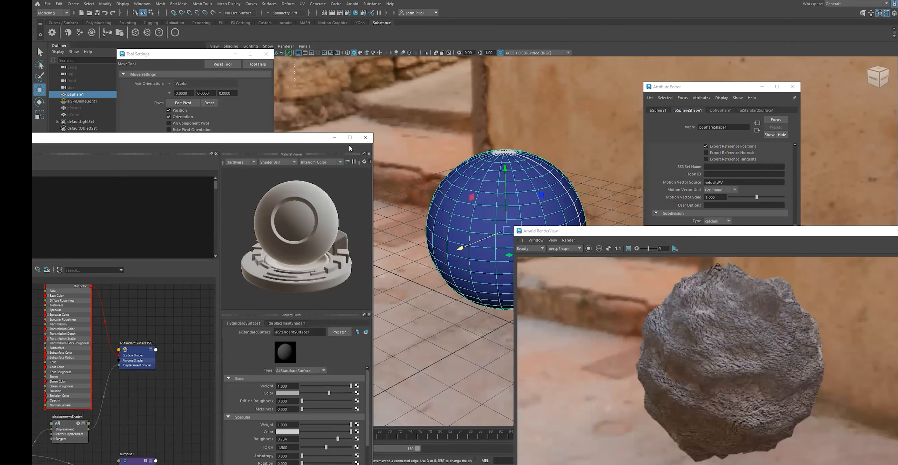
{"action": "left_click_drag", "start_coordinate": [634, 236], "coordinate": [665, 231]}
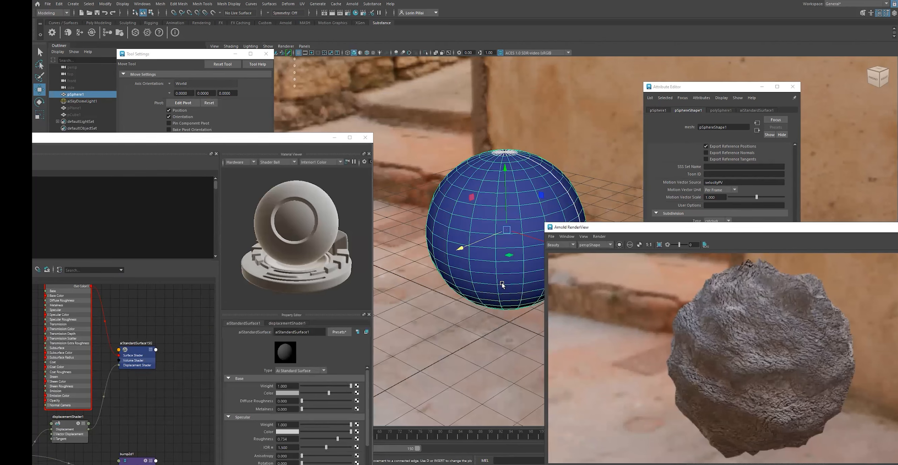
Step: Duplicate the sphere and move the copy right beside the original
{"action": "left_click_drag", "start_coordinate": [502, 283], "coordinate": [466, 275], "text": "alt"}
{"action": "right_click_drag", "start_coordinate": [465, 275], "coordinate": [435, 243], "text": "alt"}
{"action": "scroll", "coordinate": [445, 234], "scroll_direction": "down", "scroll_amount": 1}
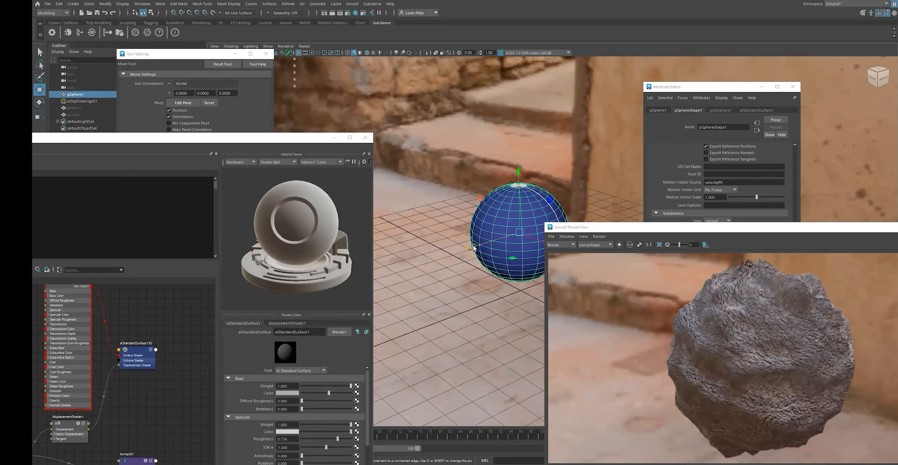
{"action": "key", "text": "ctrl+d"}
{"action": "left_click_drag", "start_coordinate": [468, 247], "coordinate": [377, 276]}
{"action": "left_click_drag", "start_coordinate": [505, 295], "coordinate": [472, 303], "text": "alt"}
{"action": "middle_click_drag", "start_coordinate": [403, 259], "coordinate": [420, 268], "text": "alt"}
{"action": "left_click_drag", "start_coordinate": [411, 264], "coordinate": [424, 262]}
{"action": "left_click_drag", "start_coordinate": [468, 290], "coordinate": [452, 254], "text": "alt"}
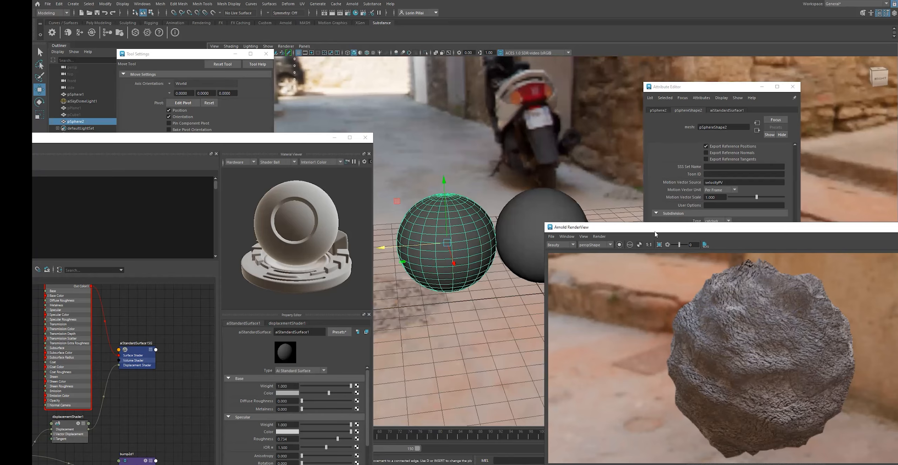
Step: Frame both spheres in the perspective view and update the RenderView so it renders the full scene
{"action": "left_click_drag", "start_coordinate": [656, 227], "coordinate": [630, 282]}
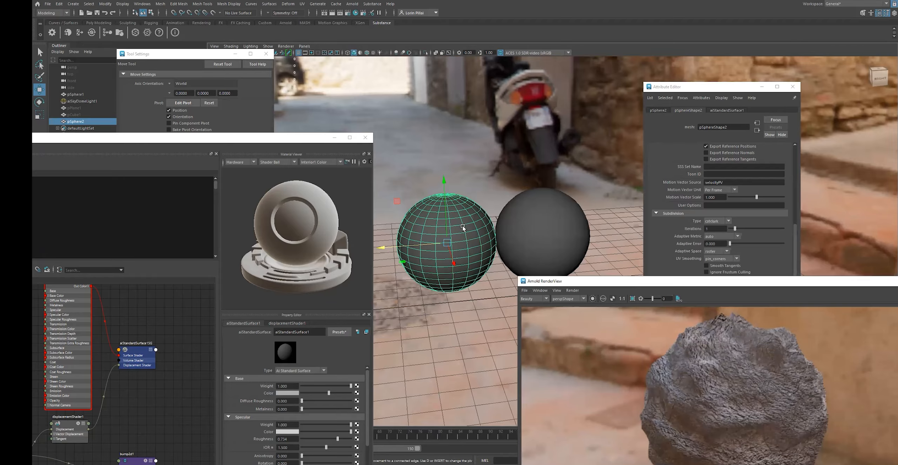
{"action": "left_click_drag", "start_coordinate": [480, 222], "coordinate": [473, 226], "text": "alt"}
{"action": "right_click_drag", "start_coordinate": [473, 227], "coordinate": [519, 264], "text": "alt"}
{"action": "middle_click_drag", "start_coordinate": [519, 263], "coordinate": [593, 260], "text": "alt"}
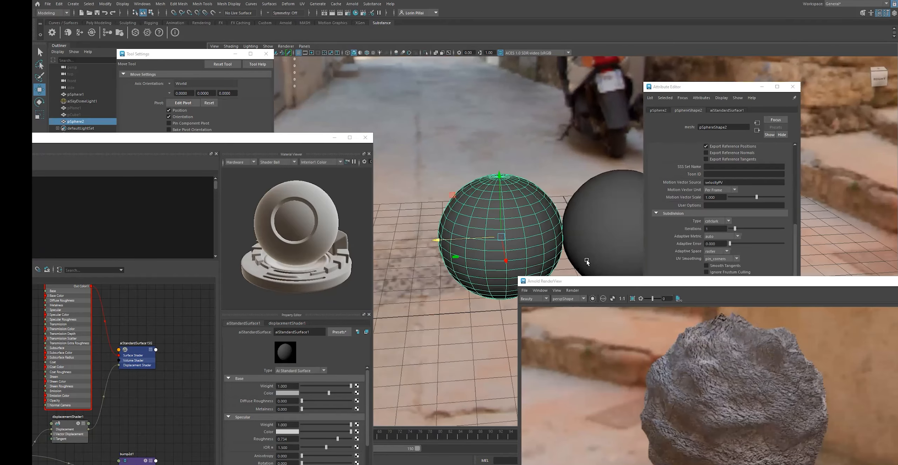
{"action": "right_click_drag", "start_coordinate": [587, 262], "coordinate": [601, 256], "text": "alt"}
{"action": "middle_click_drag", "start_coordinate": [601, 256], "coordinate": [567, 222], "text": "alt"}
{"action": "left_click_drag", "start_coordinate": [567, 222], "coordinate": [565, 221], "text": "alt"}
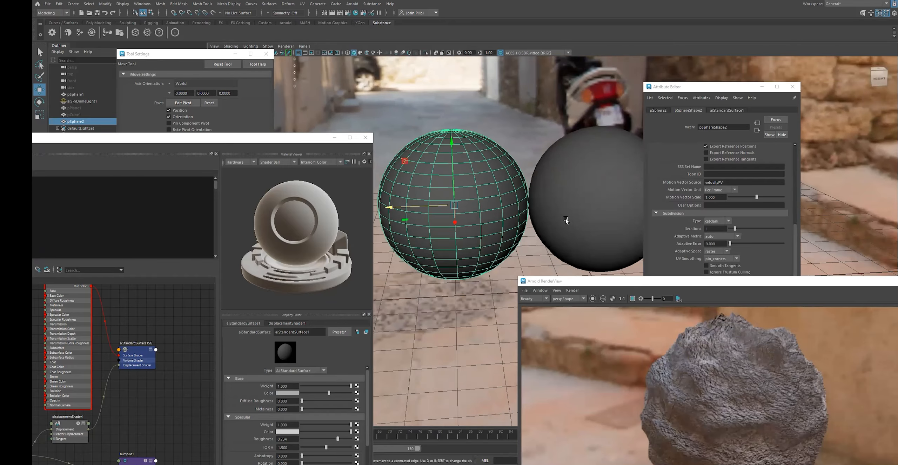
{"action": "middle_click_drag", "start_coordinate": [565, 220], "coordinate": [555, 241], "text": "alt"}
{"action": "right_click_drag", "start_coordinate": [556, 241], "coordinate": [479, 242], "text": "alt"}
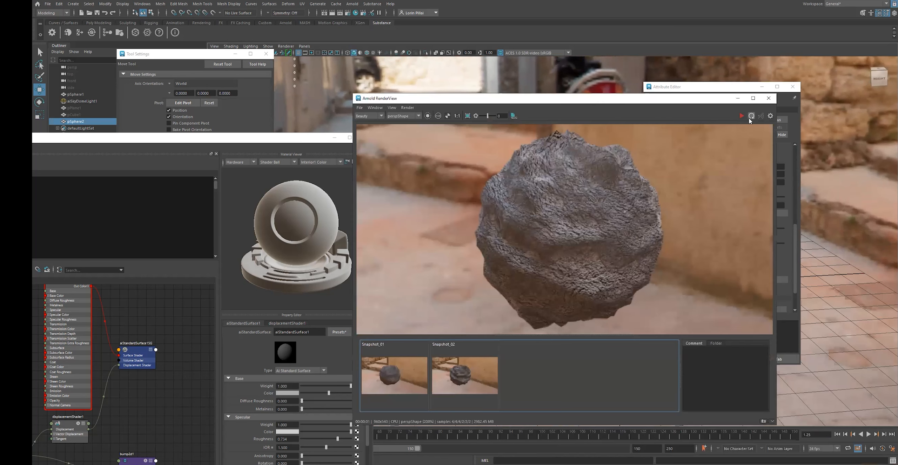
{"action": "left_click", "coordinate": [749, 117]}
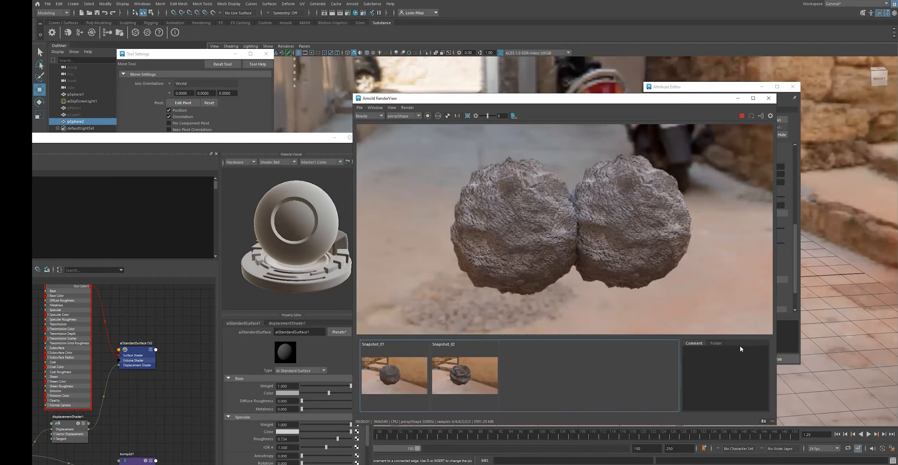
Step: Uncover the Hypershade node graph by moving the RenderView out of the way, and stop the render
{"action": "left_click_drag", "start_coordinate": [706, 93], "coordinate": [722, 283]}
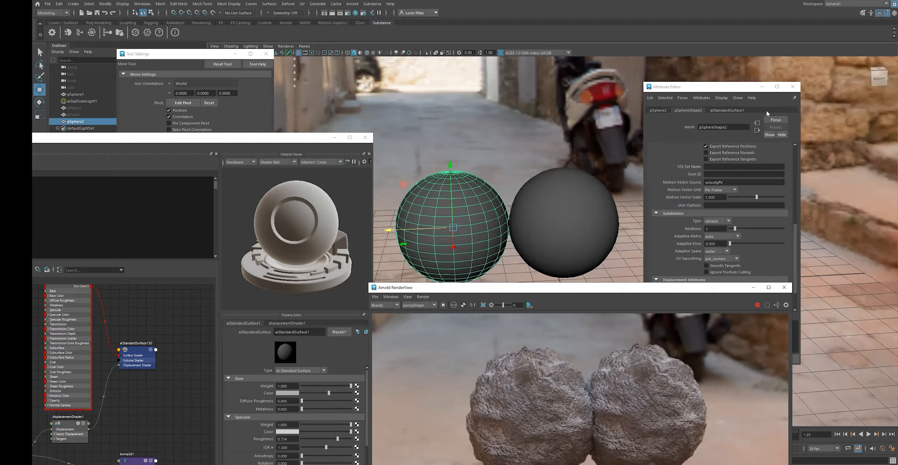
{"action": "left_click", "coordinate": [305, 140]}
{"action": "left_click_drag", "start_coordinate": [305, 139], "coordinate": [505, 67]}
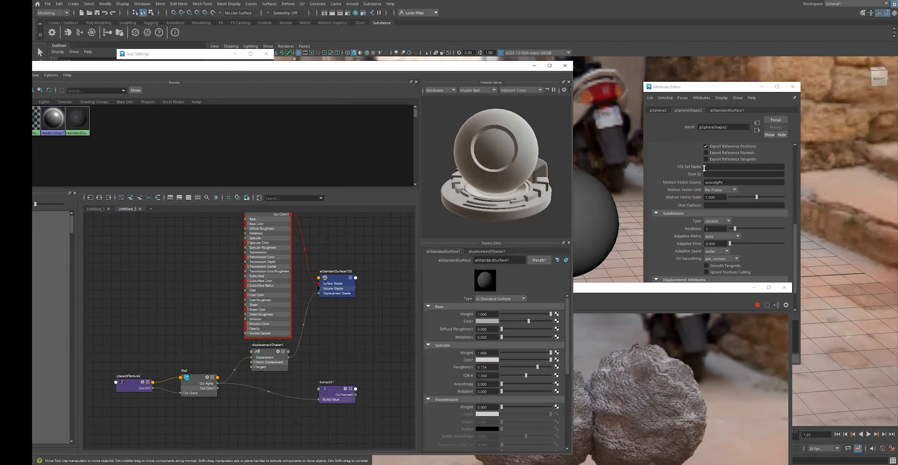
{"action": "left_click", "coordinate": [758, 305]}
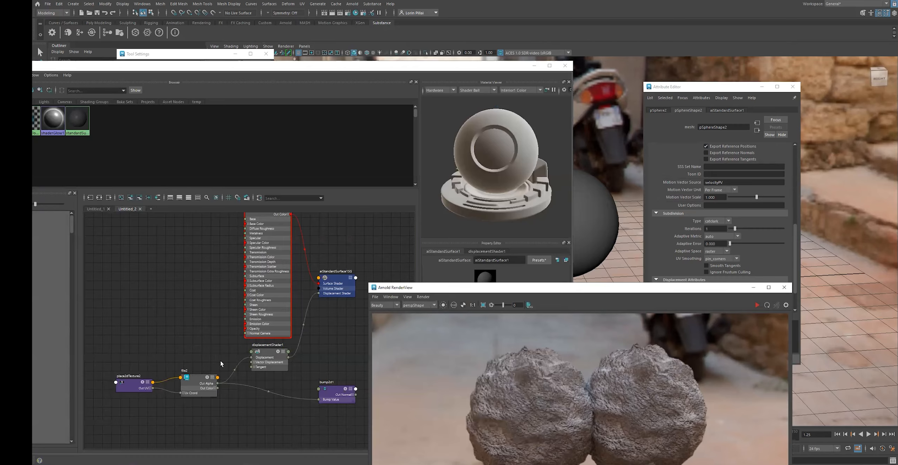
Step: Move the file2 node clear of the displacement shader and connect it to aiStandardSurface1's Base Color
{"action": "scroll", "coordinate": [218, 366], "scroll_direction": "up", "scroll_amount": 3}
{"action": "left_click_drag", "start_coordinate": [206, 381], "coordinate": [154, 252]}
{"action": "scroll", "coordinate": [154, 254], "scroll_direction": "down", "scroll_amount": 2}
{"action": "middle_click_drag", "start_coordinate": [150, 275], "coordinate": [162, 310], "text": "alt"}
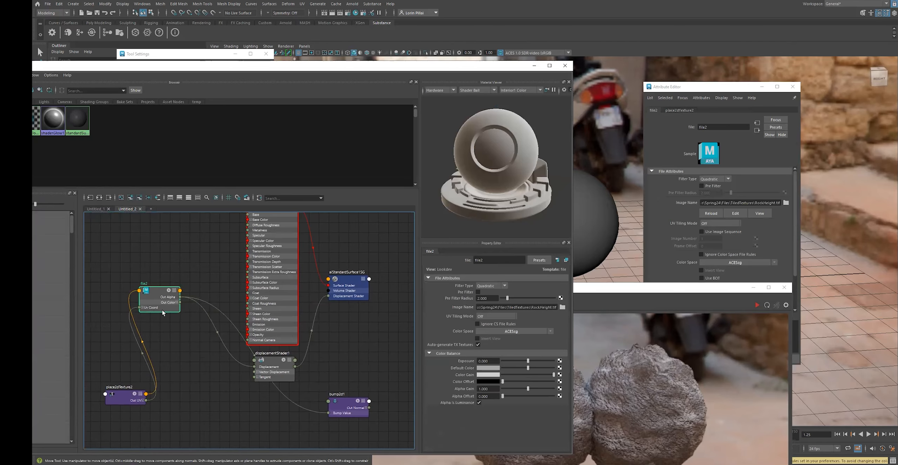
{"action": "middle_click_drag", "start_coordinate": [210, 283], "coordinate": [227, 334], "text": "alt"}
{"action": "left_click", "coordinate": [293, 259]}
{"action": "middle_click_drag", "start_coordinate": [177, 347], "coordinate": [469, 321]}
Step: Delete the connection from displacementShader1 to aiStandardSurface1SG and render both spheres without displacement
{"action": "middle_click_drag", "start_coordinate": [348, 387], "coordinate": [360, 325], "text": "alt"}
{"action": "left_click_drag", "start_coordinate": [308, 359], "coordinate": [299, 387]}
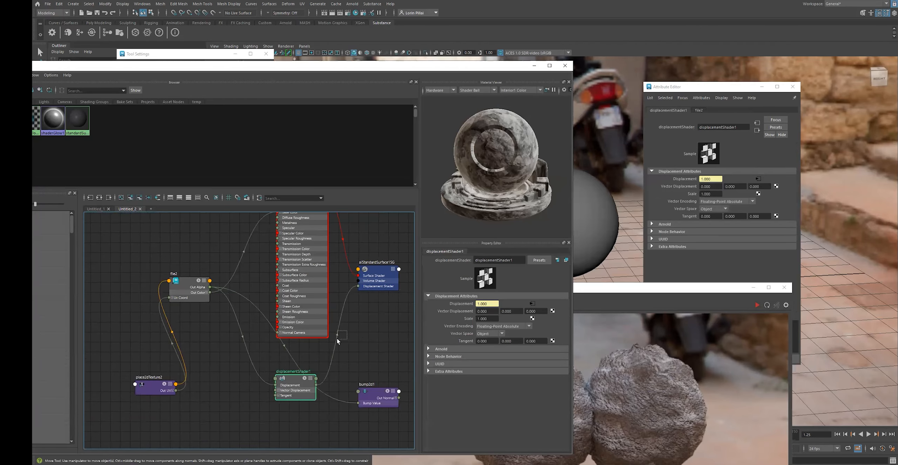
{"action": "left_click", "coordinate": [335, 344]}
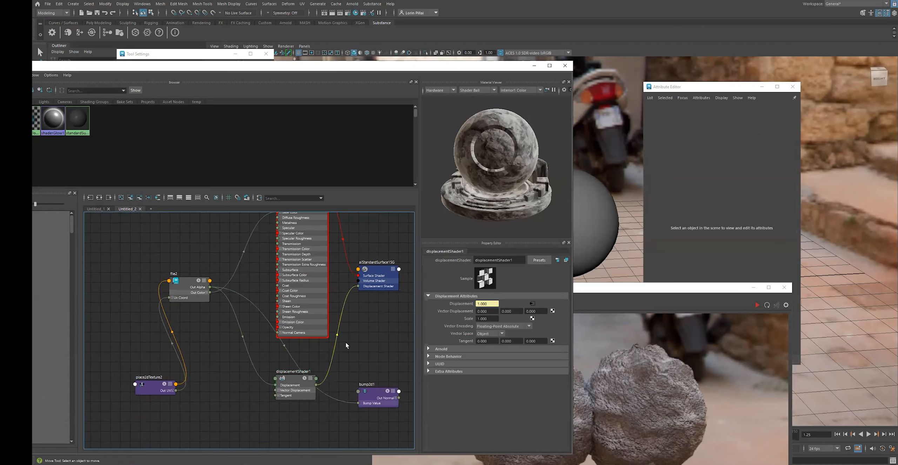
{"action": "key", "text": "Delete"}
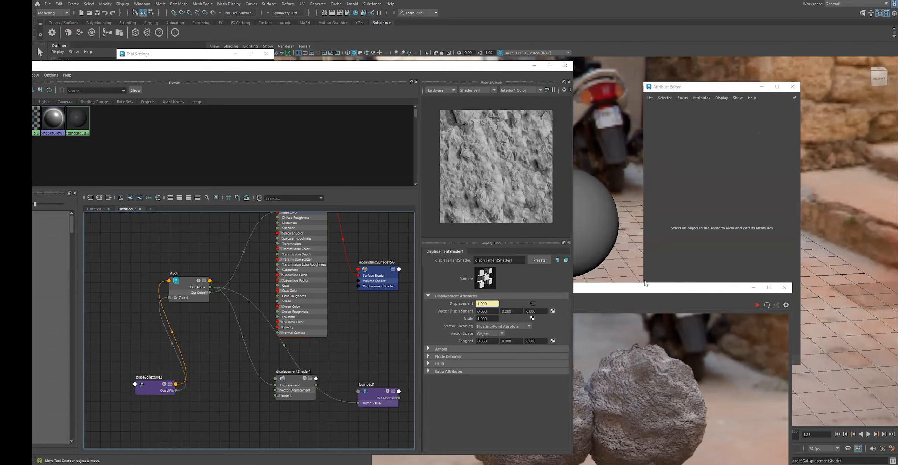
{"action": "left_click_drag", "start_coordinate": [646, 285], "coordinate": [642, 132]}
{"action": "left_click", "coordinate": [751, 154]}
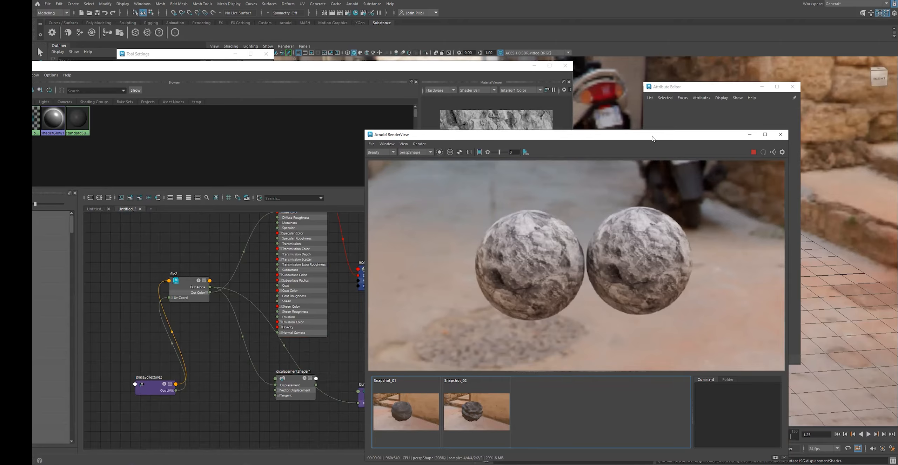
Step: Move the RenderView and the file2 node clear of the shader graph, stop the render, and clear the node selection
{"action": "left_click_drag", "start_coordinate": [652, 138], "coordinate": [706, 164]}
{"action": "left_click_drag", "start_coordinate": [186, 299], "coordinate": [179, 297]}
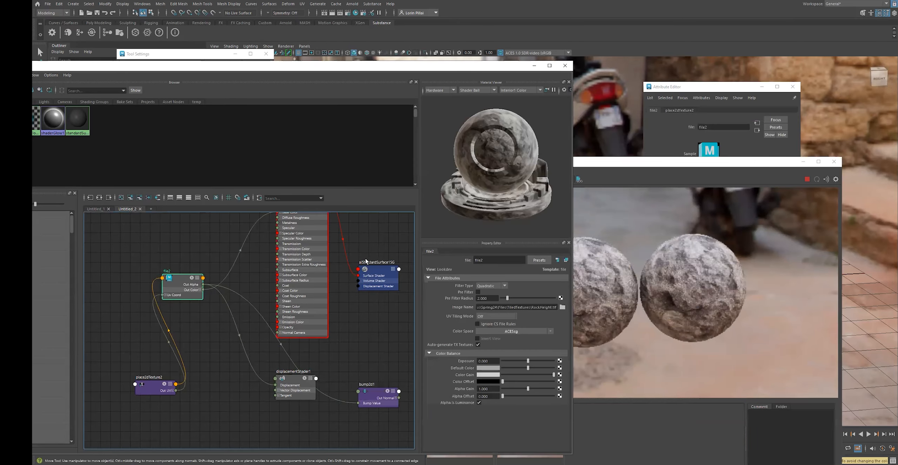
{"action": "left_click", "coordinate": [747, 204]}
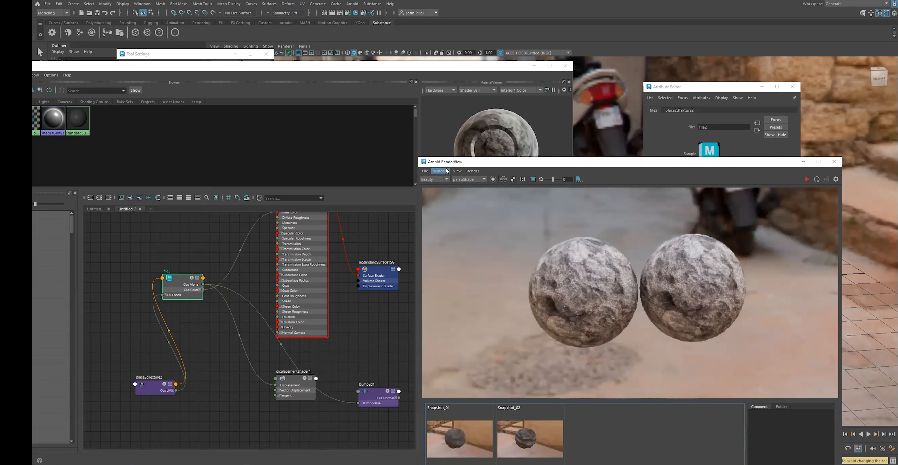
{"action": "left_click_drag", "start_coordinate": [468, 161], "coordinate": [481, 165]}
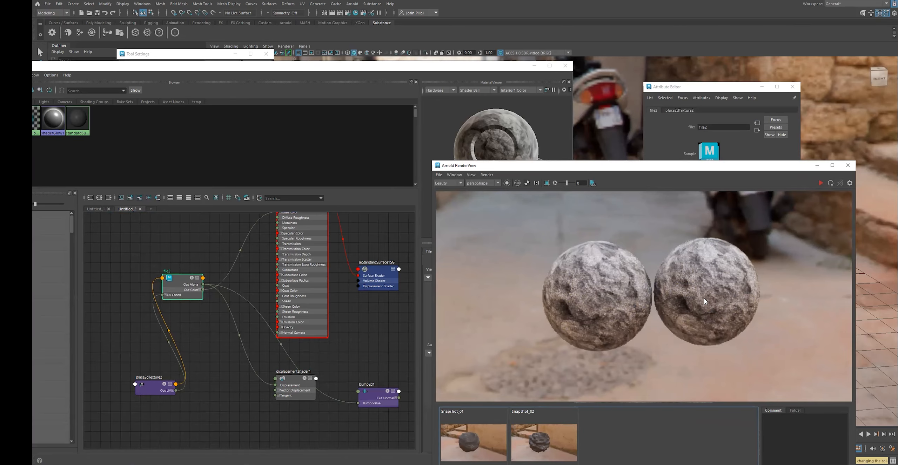
{"action": "left_click", "coordinate": [384, 323]}
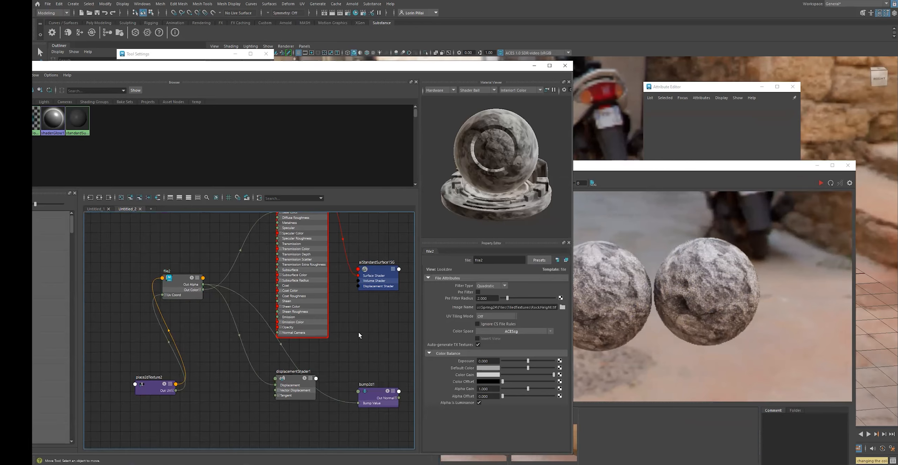
Step: Uncover the viewport by moving the RenderView away, and select the right-hand sphere to access its displacement Height
{"action": "left_click", "coordinate": [716, 172]}
{"action": "left_click_drag", "start_coordinate": [716, 170], "coordinate": [471, 262]}
{"action": "left_click", "coordinate": [486, 226]}
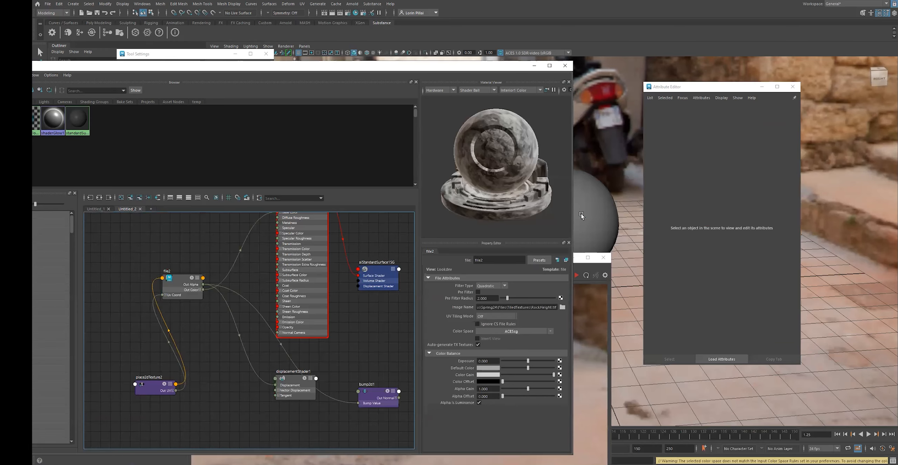
{"action": "left_click", "coordinate": [581, 228]}
{"action": "left_click_drag", "start_coordinate": [718, 288], "coordinate": [692, 287]}
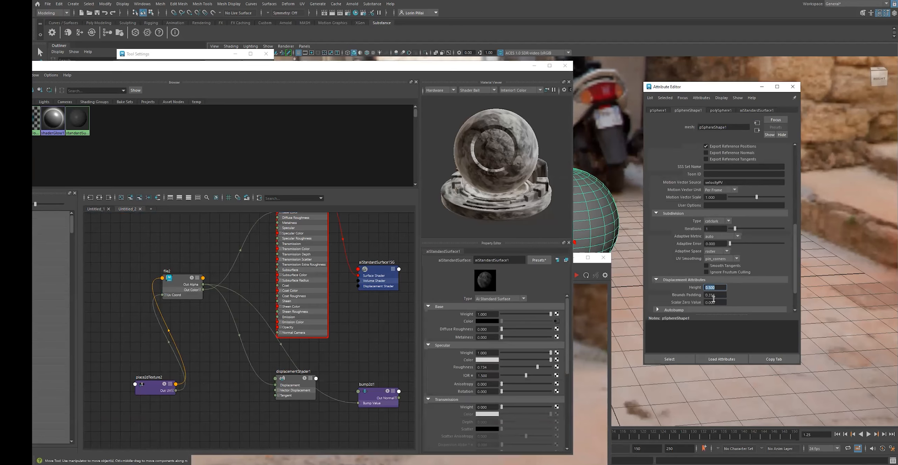
Step: Rearrange the Hypershade and RenderView to uncover the sphere and its attributes, and set its displacement Height to 10
{"action": "left_click", "coordinate": [582, 301]}
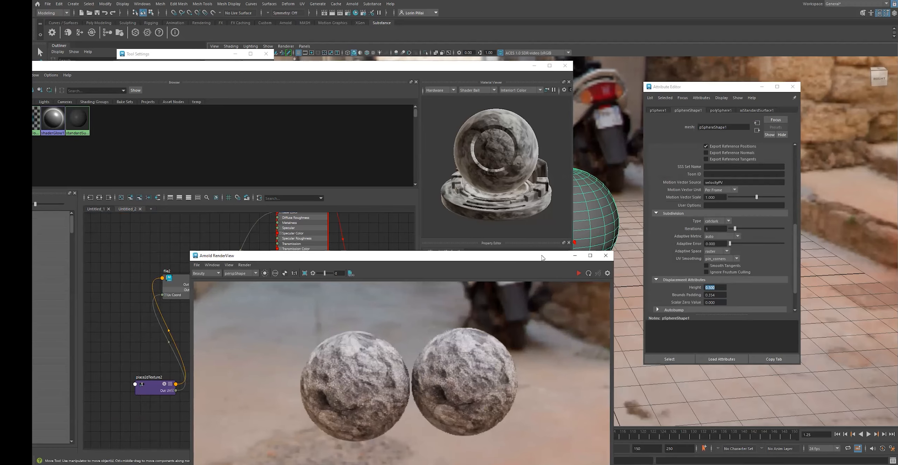
{"action": "left_click_drag", "start_coordinate": [542, 256], "coordinate": [614, 158]}
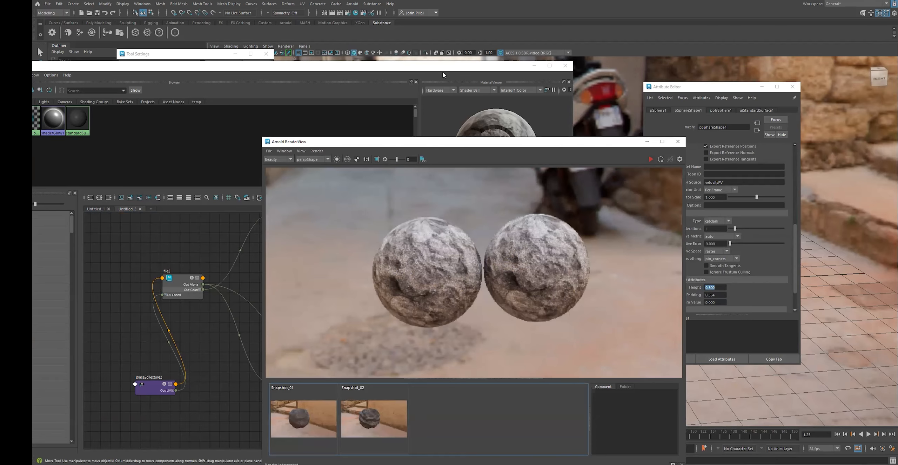
{"action": "left_click", "coordinate": [449, 78]}
{"action": "left_click_drag", "start_coordinate": [449, 78], "coordinate": [338, 154]}
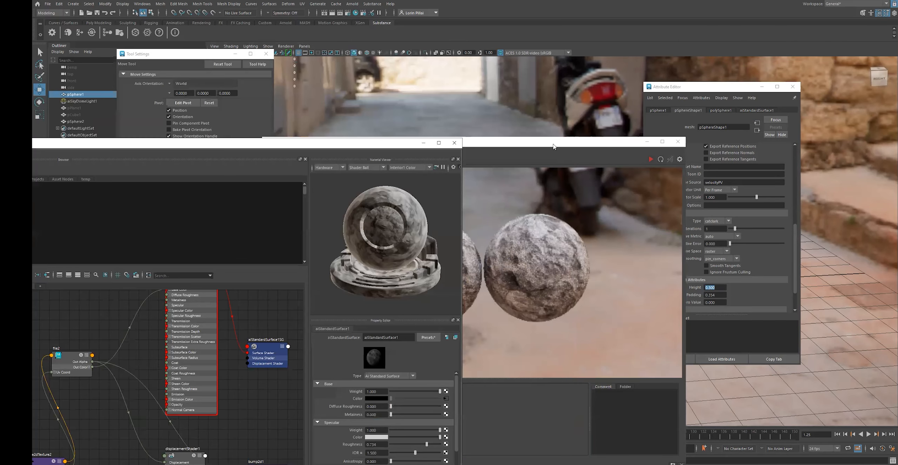
{"action": "left_click", "coordinate": [553, 147]}
{"action": "left_click_drag", "start_coordinate": [553, 146], "coordinate": [652, 254]}
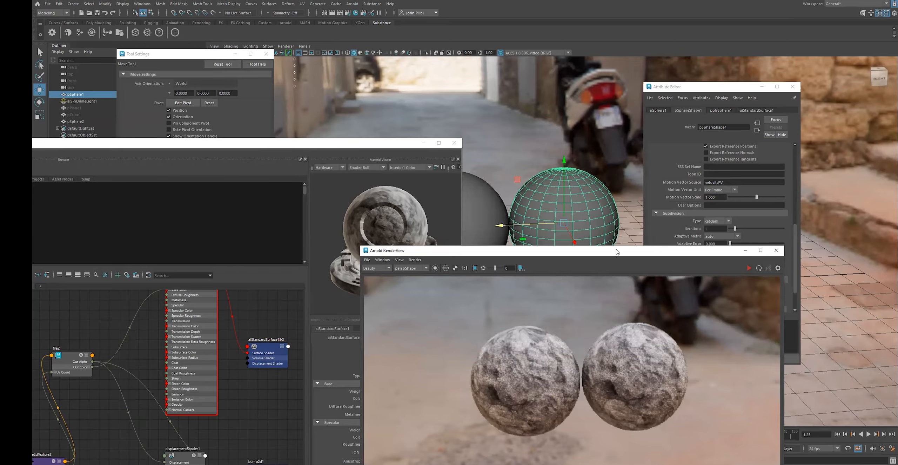
{"action": "left_click_drag", "start_coordinate": [612, 257], "coordinate": [464, 335]}
{"action": "type", "text": "10.0"}
{"action": "key", "text": "Return"}
Step: Restart the render and connect displacementShader1 to the displacement material of aiStandardSurface1SG
{"action": "left_click_drag", "start_coordinate": [522, 328], "coordinate": [555, 156]}
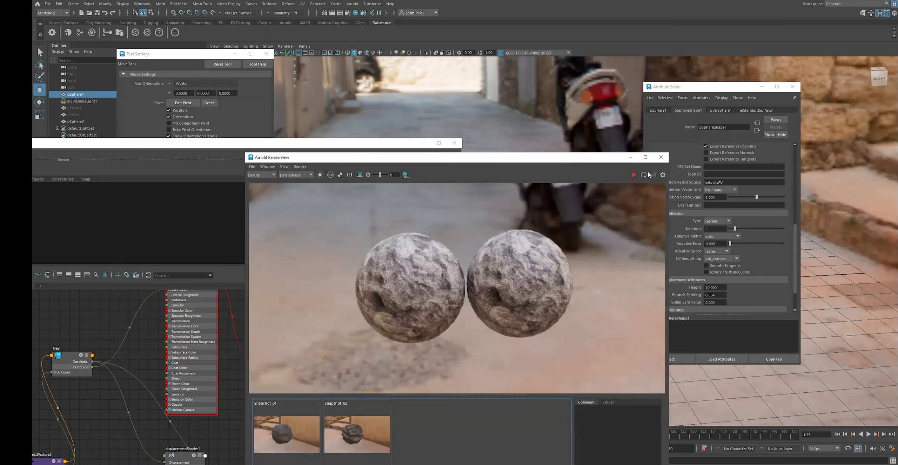
{"action": "left_click", "coordinate": [633, 176]}
{"action": "left_click", "coordinate": [152, 348]}
{"action": "scroll", "coordinate": [159, 386], "scroll_direction": "down", "scroll_amount": 2}
{"action": "mouse_move", "coordinate": [144, 369]}
{"action": "middle_mouse_down", "text": "alt"}
{"action": "mouse_move", "coordinate": [163, 359]}
{"action": "mouse_move", "coordinate": [135, 367]}
{"action": "middle_mouse_up", "text": "alt"}
{"action": "left_click_drag", "start_coordinate": [225, 414], "coordinate": [216, 407]}
{"action": "left_click", "coordinate": [228, 320]}
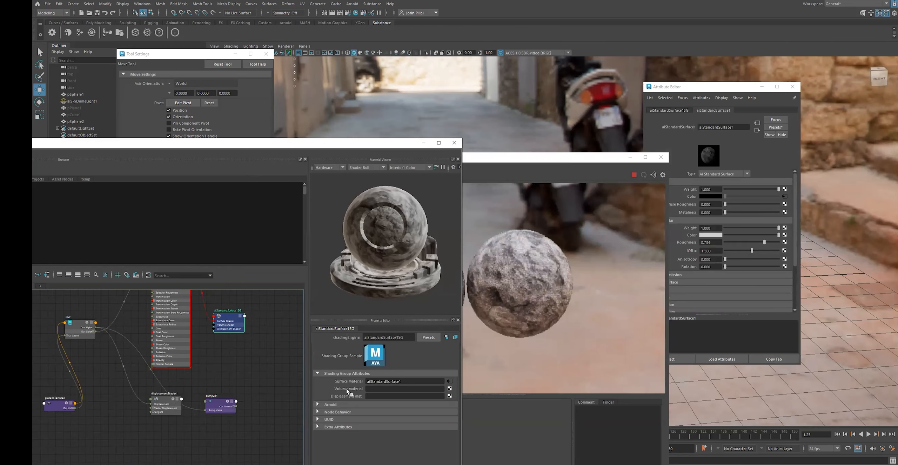
{"action": "middle_click_drag", "start_coordinate": [177, 398], "coordinate": [355, 397]}
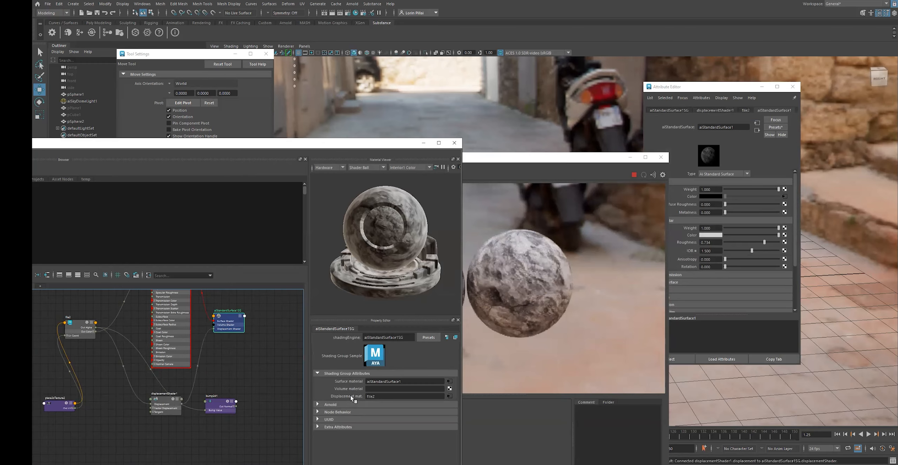
Step: Uncover the render by moving the Hypershade aside, and read the recommended bounds padding in the warning message
{"action": "left_click_drag", "start_coordinate": [407, 140], "coordinate": [285, 196]}
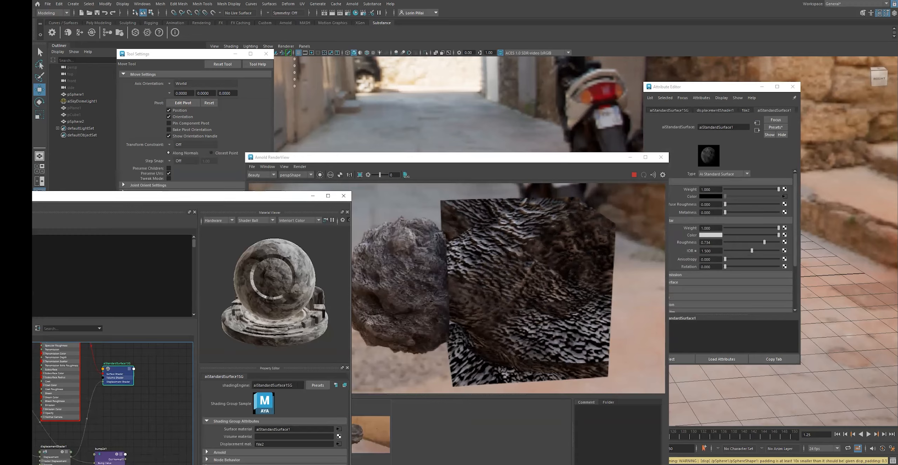
{"action": "left_click_drag", "start_coordinate": [867, 460], "coordinate": [892, 461]}
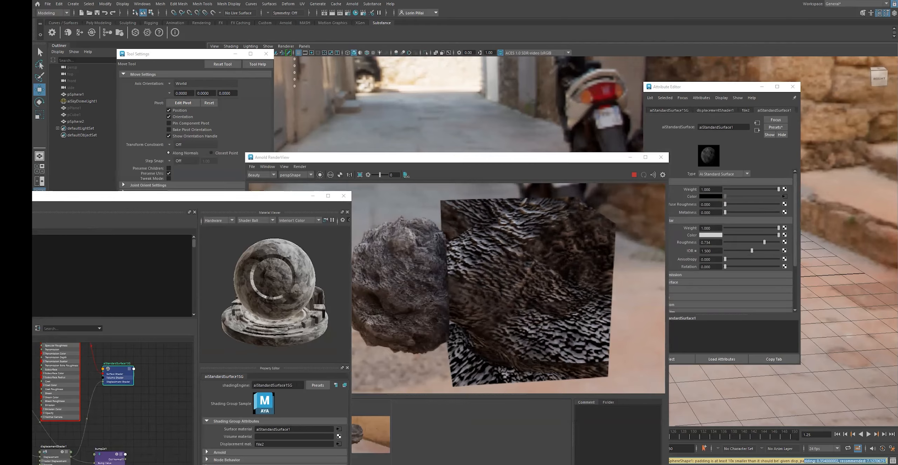
{"action": "left_click", "coordinate": [871, 462]}
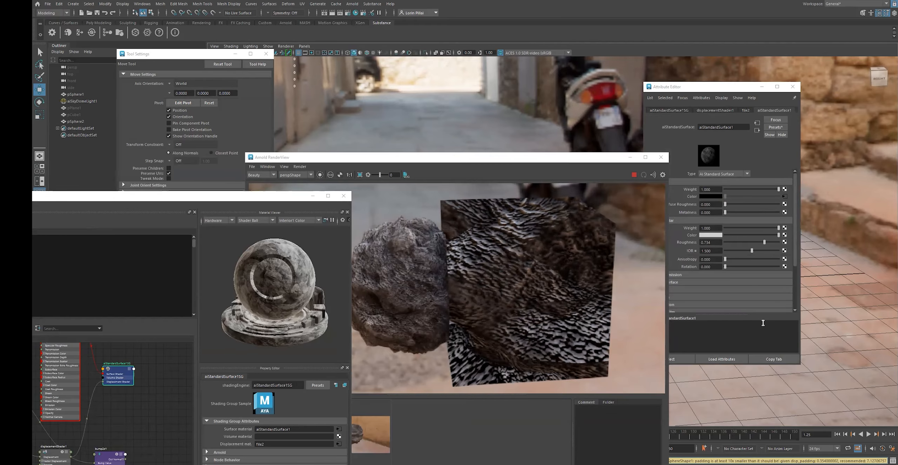
Step: Uncover the viewport, select the right-hand sphere, and set its displacement Bounds Padding to 7.12
{"action": "left_click_drag", "start_coordinate": [582, 160], "coordinate": [375, 143]}
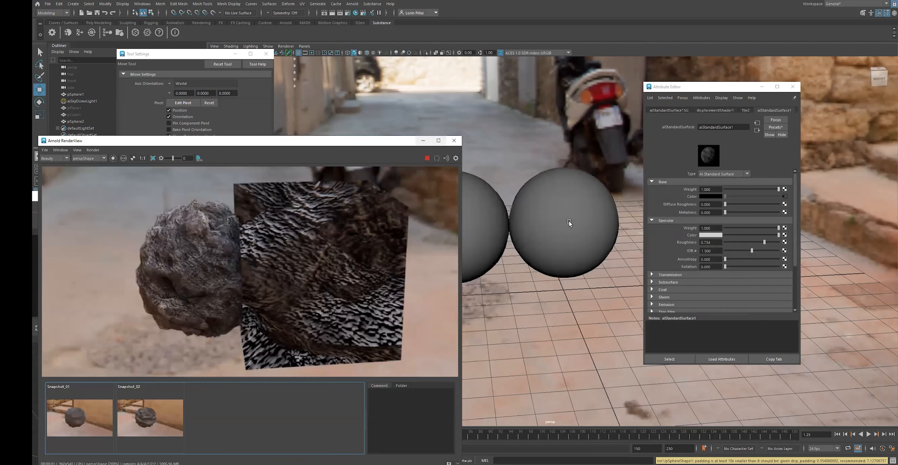
{"action": "left_click", "coordinate": [568, 225]}
{"action": "left_click", "coordinate": [721, 295]}
{"action": "type", "text": "7.12"}
{"action": "key", "text": "Return"}
Step: Examine the sphere's whole displaced shape in the RenderView, select its Height value, and stop the render
{"action": "scroll", "coordinate": [349, 310], "scroll_direction": "down", "scroll_amount": 4}
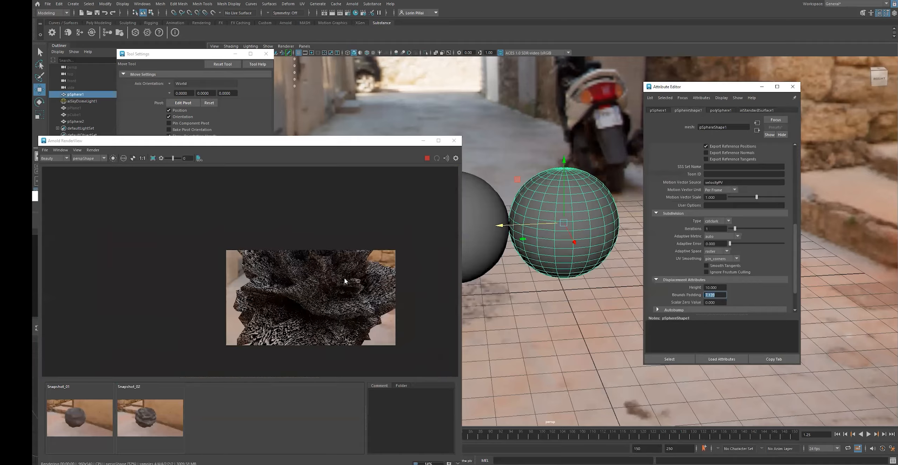
{"action": "scroll", "coordinate": [345, 281], "scroll_direction": "up", "scroll_amount": 1}
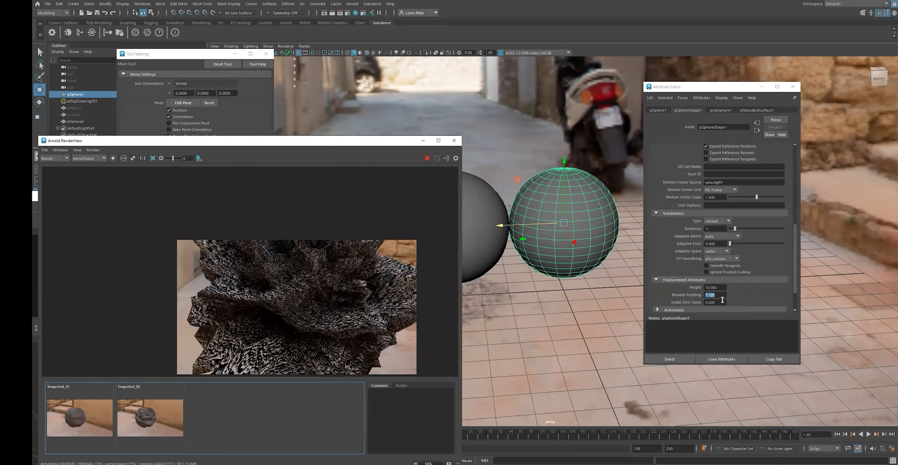
{"action": "left_click", "coordinate": [722, 287]}
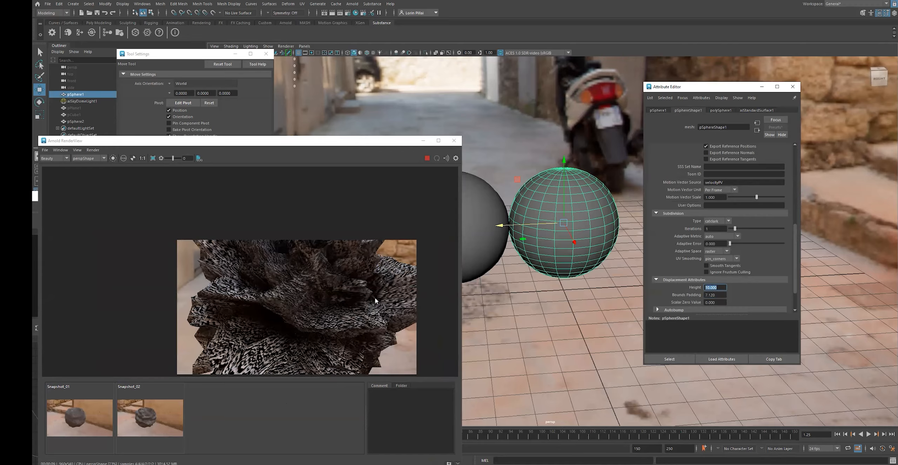
{"action": "left_click", "coordinate": [426, 158]}
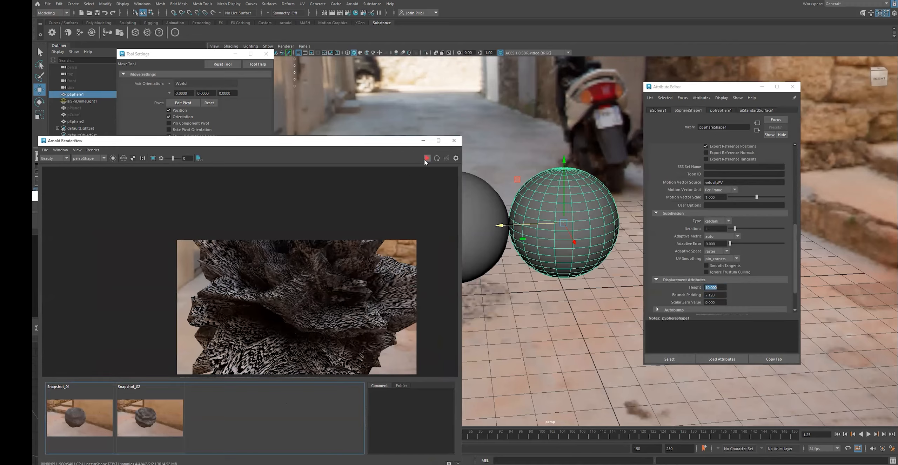